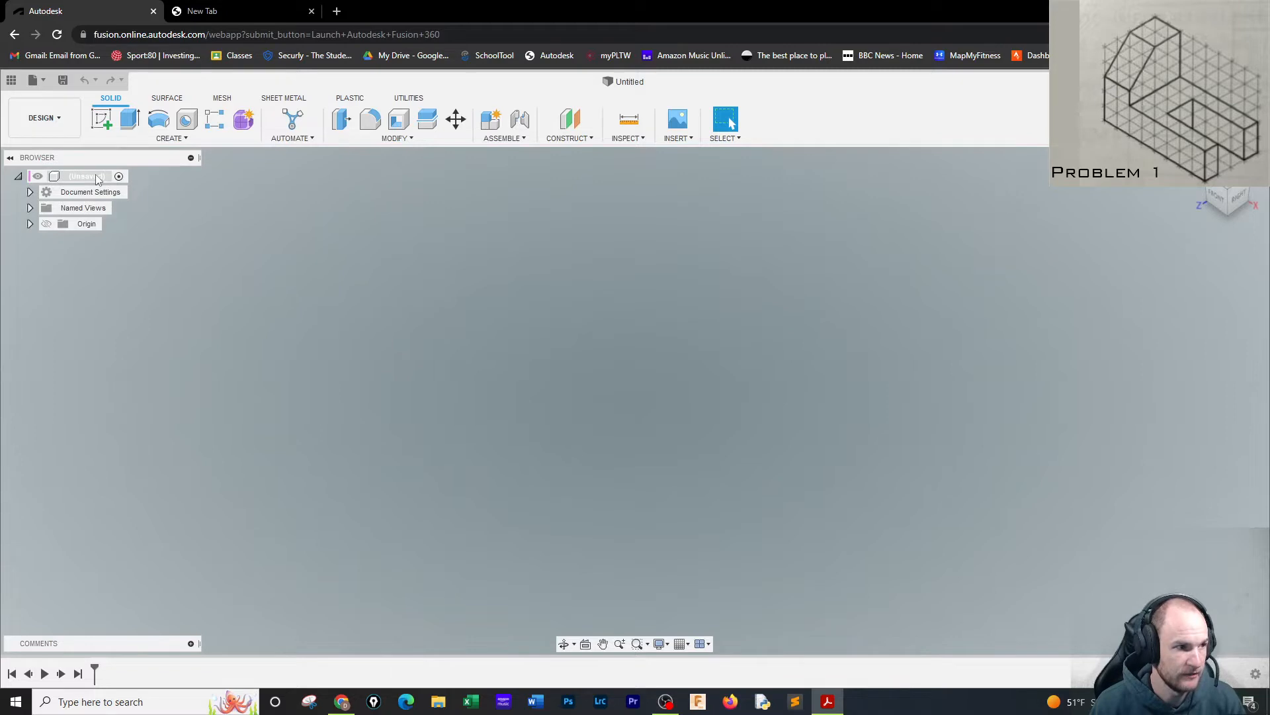
# Step: Create a new internal component named Problem 1 and make it the active component
pyautogui.rightClick(98, 178)
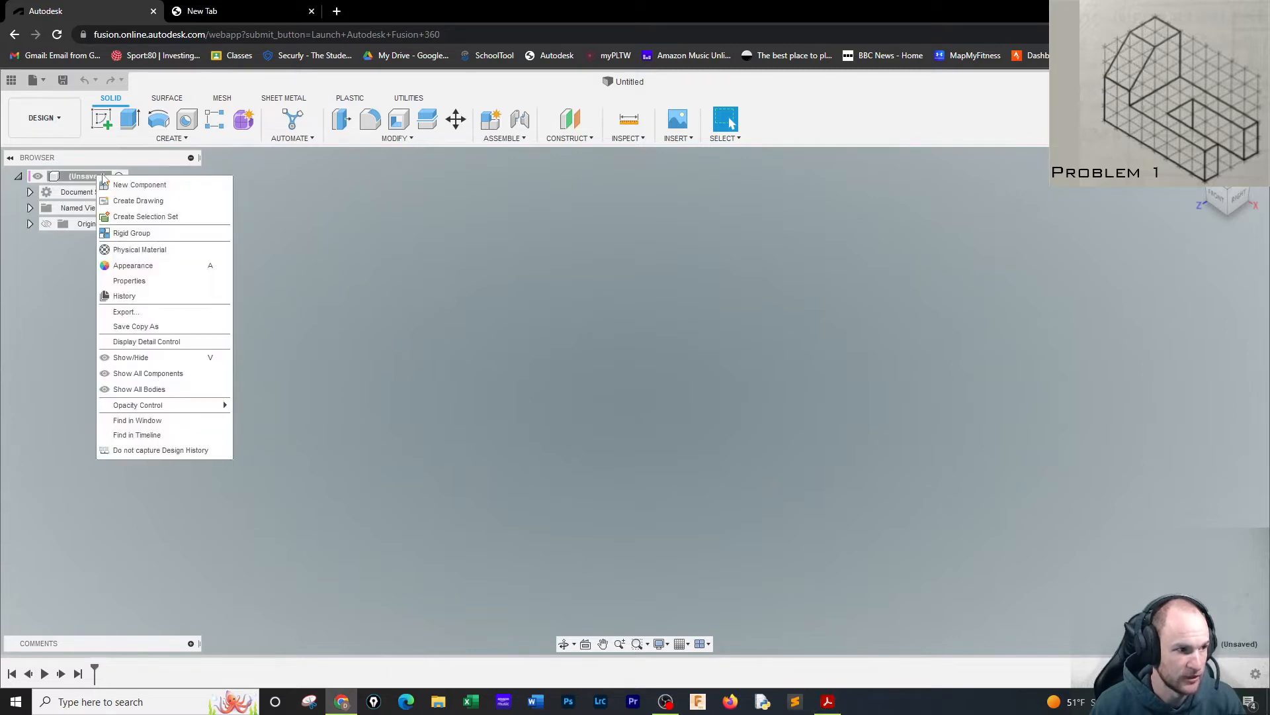
pyautogui.click(114, 185)
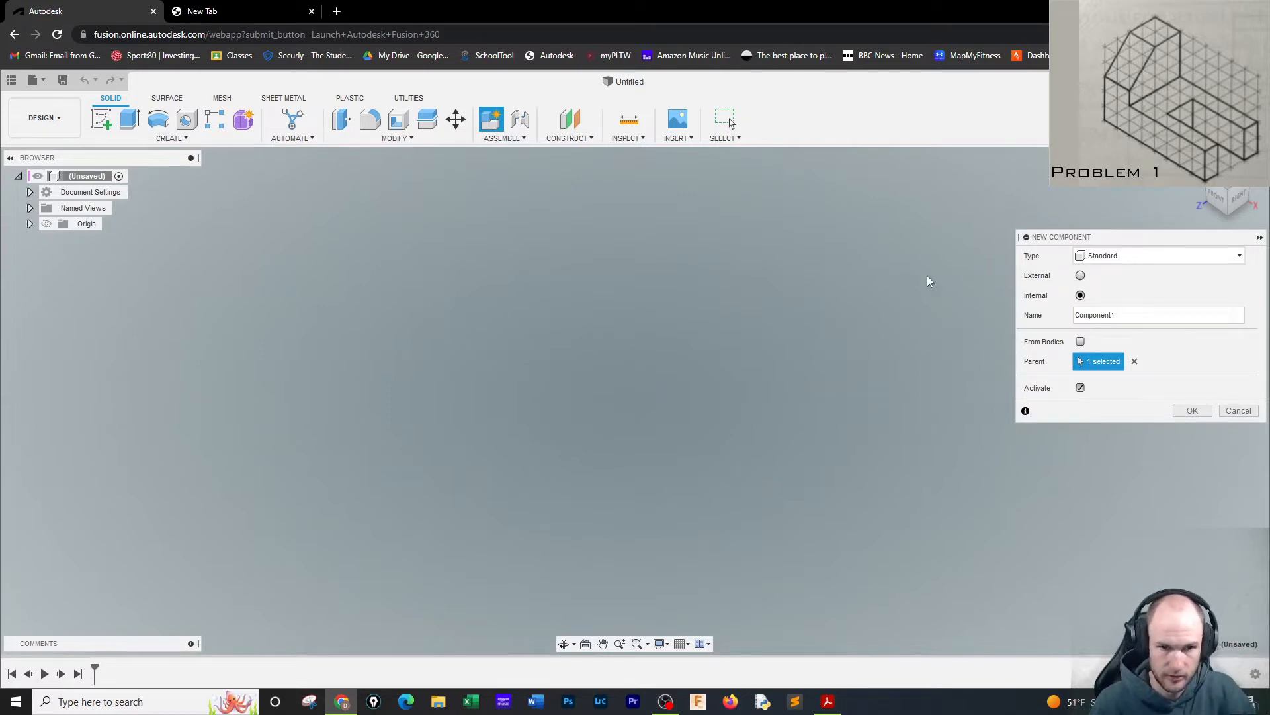
pyautogui.click(1036, 320)
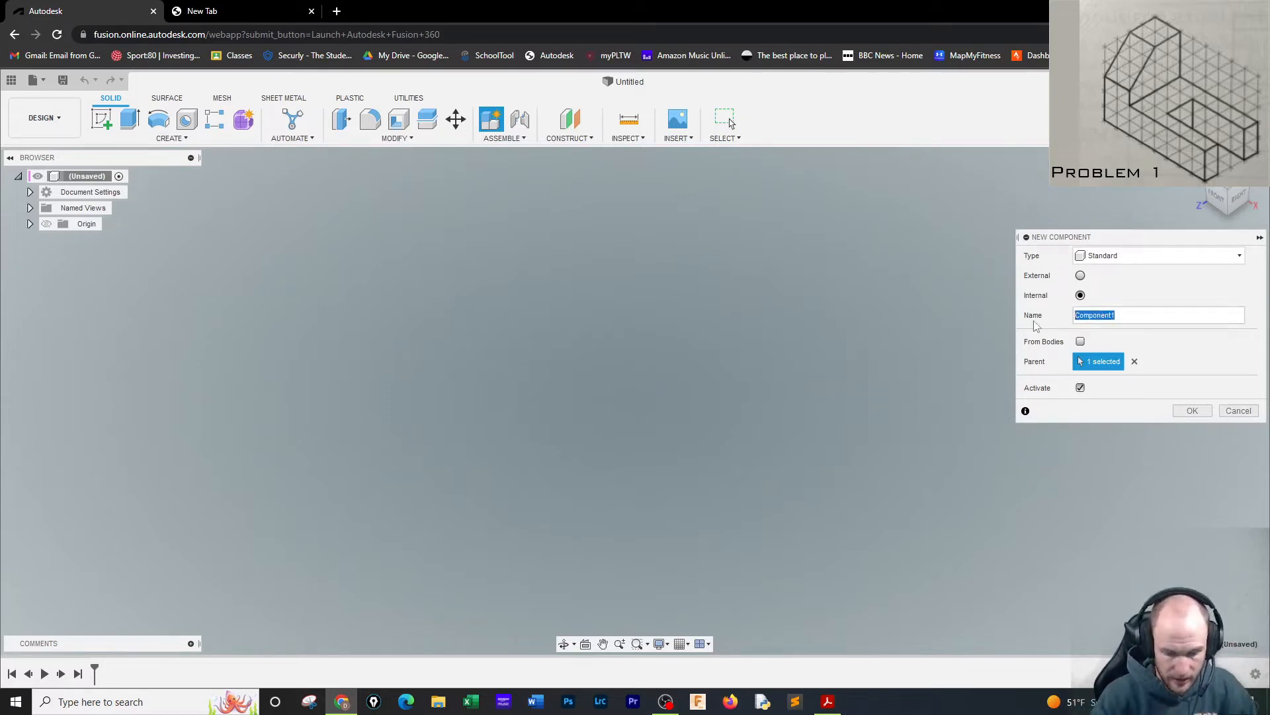
pyautogui.write('Problem 1')
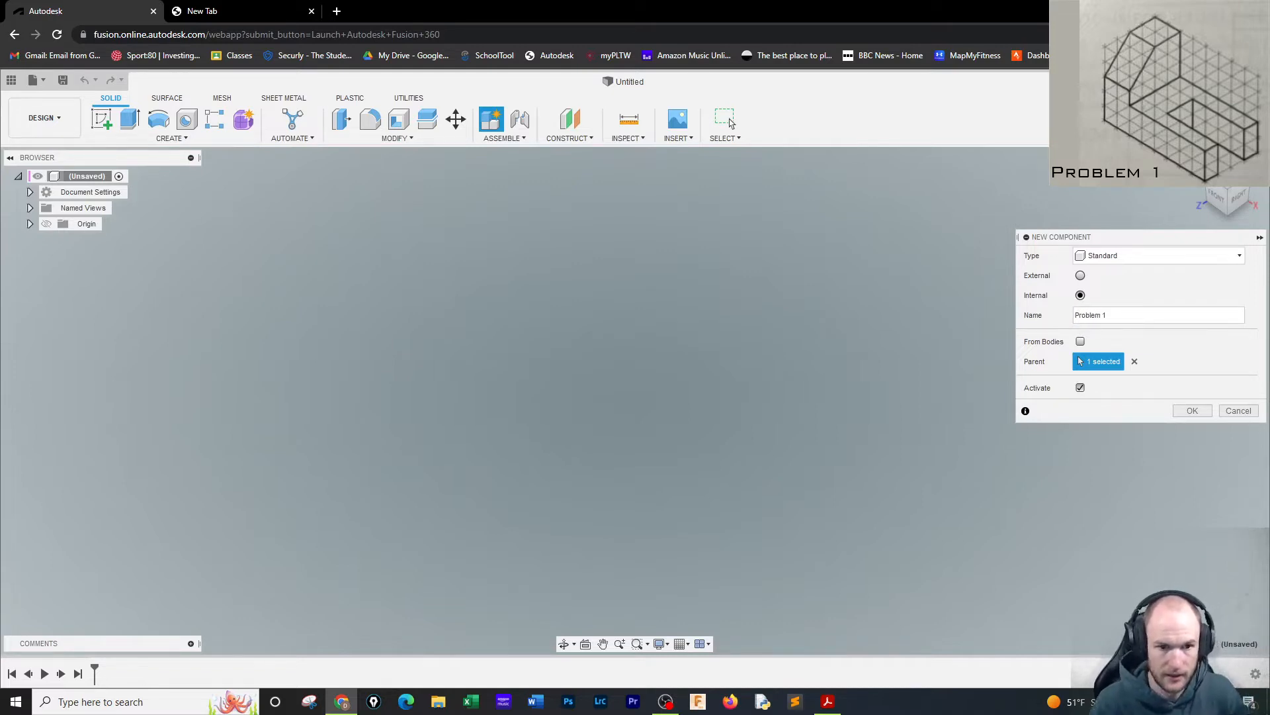
pyautogui.click(1192, 410)
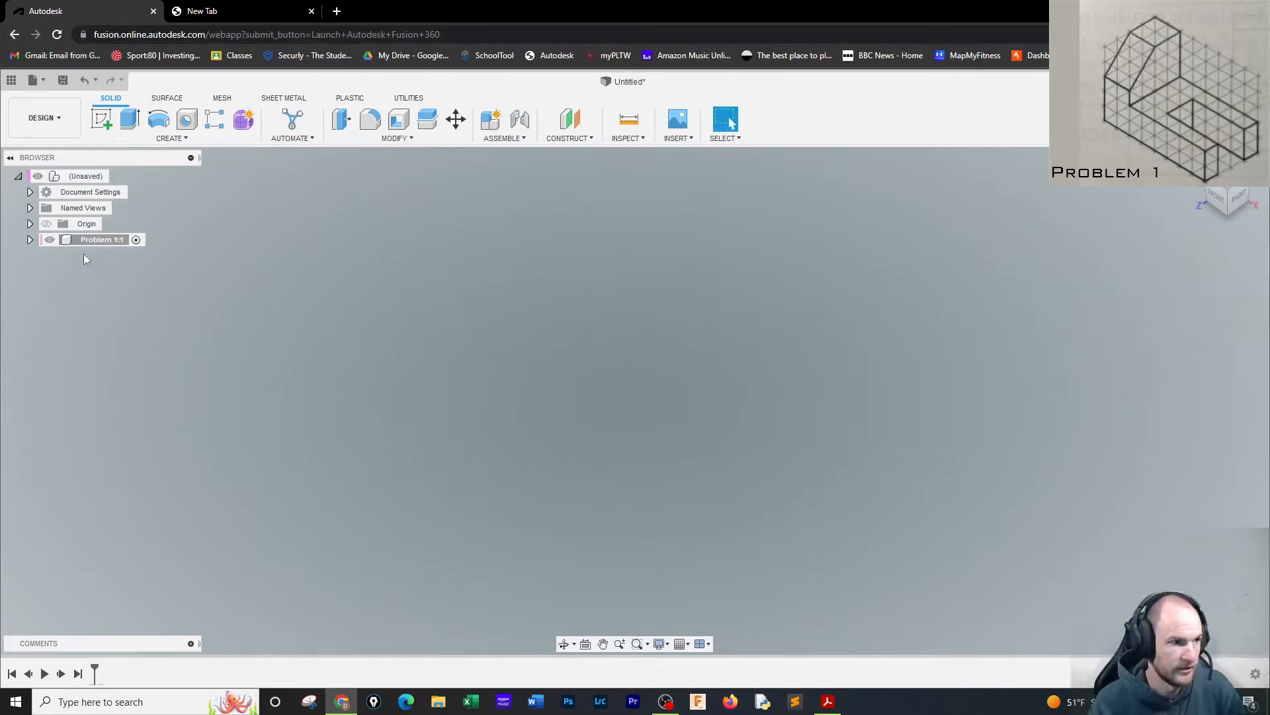
# Step: Start a sketch on the front plane and draw a rectangle from the origin, 8 in wide and 5 in high
pyautogui.click(101, 119)
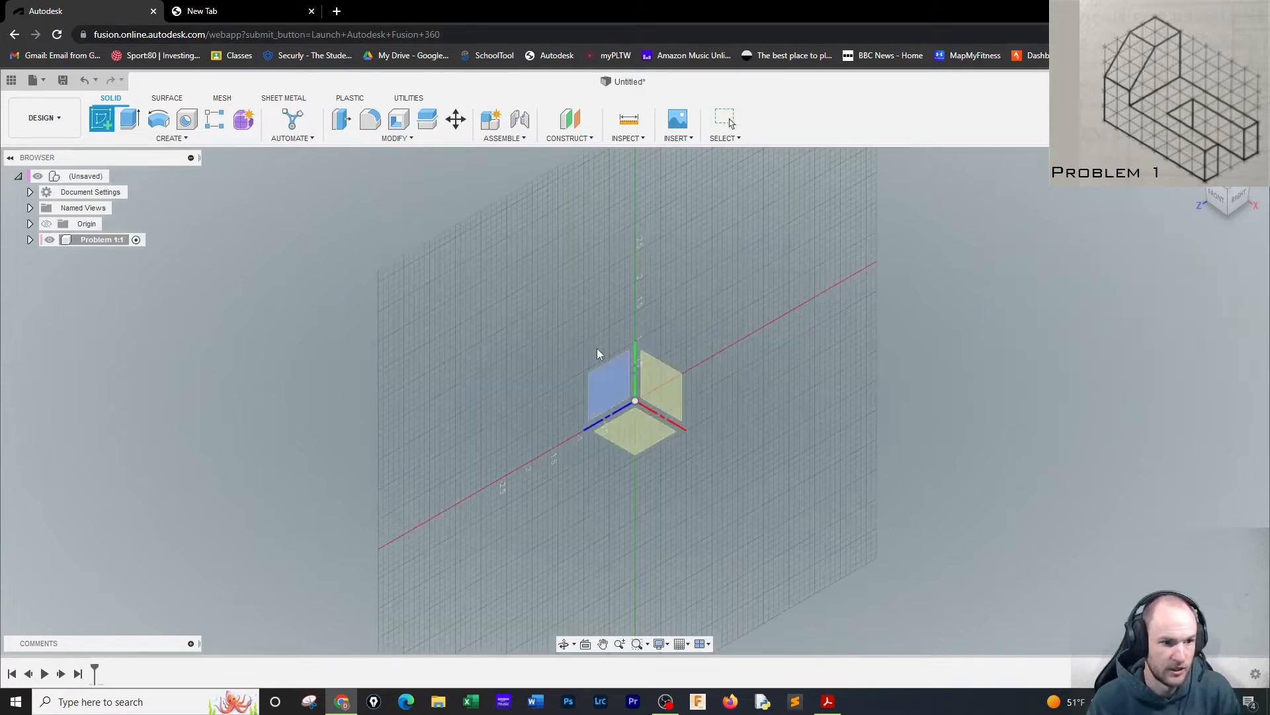
pyautogui.click(666, 390)
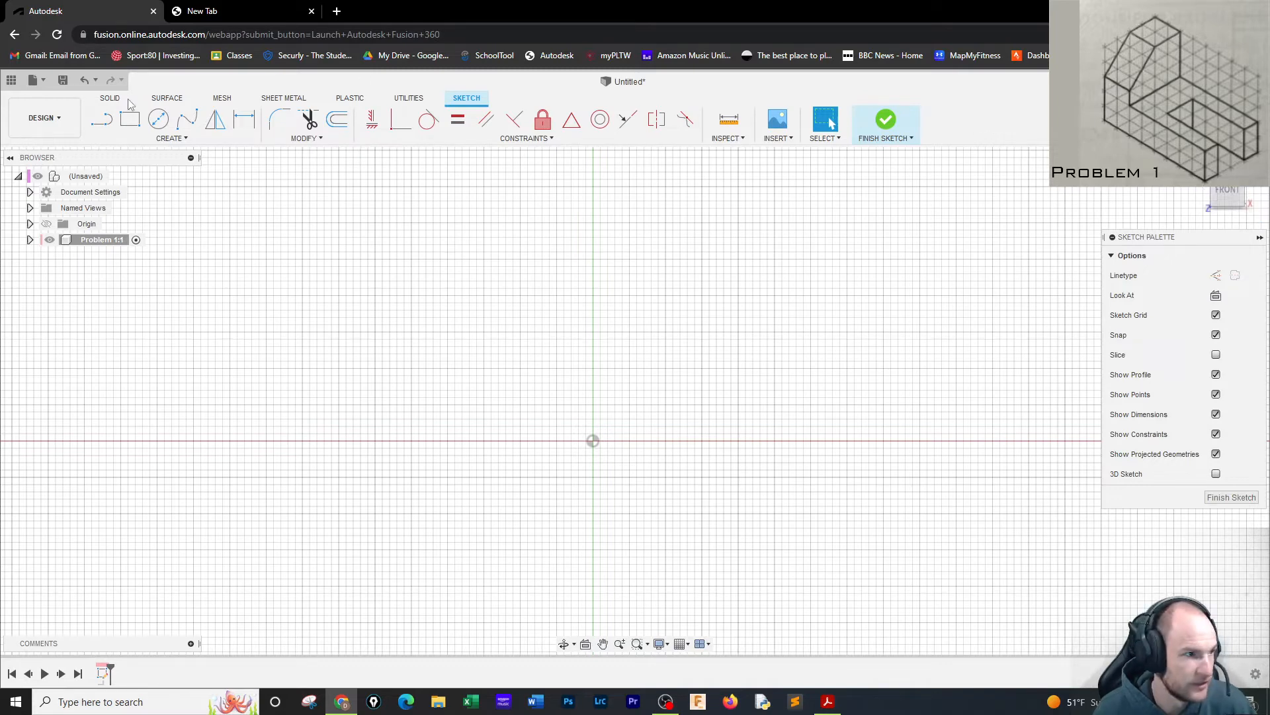
pyautogui.click(130, 119)
pyautogui.click(593, 440)
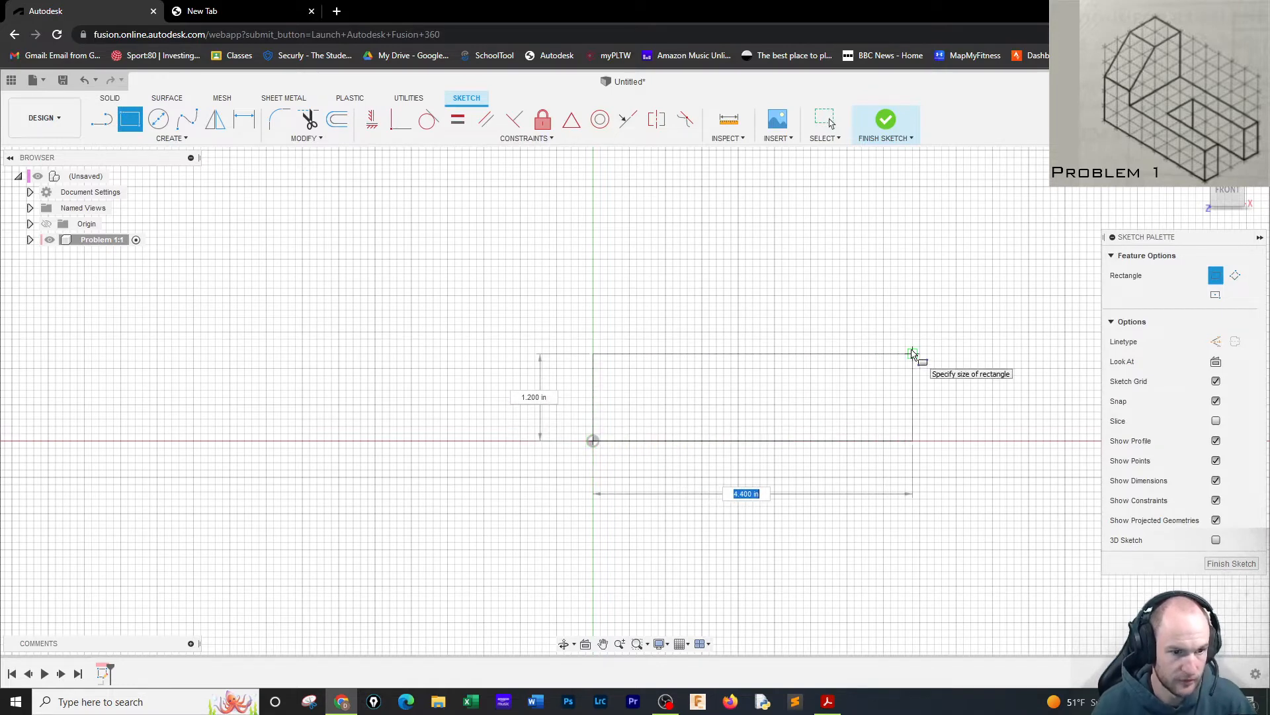
pyautogui.write('8')
pyautogui.press('Tab')
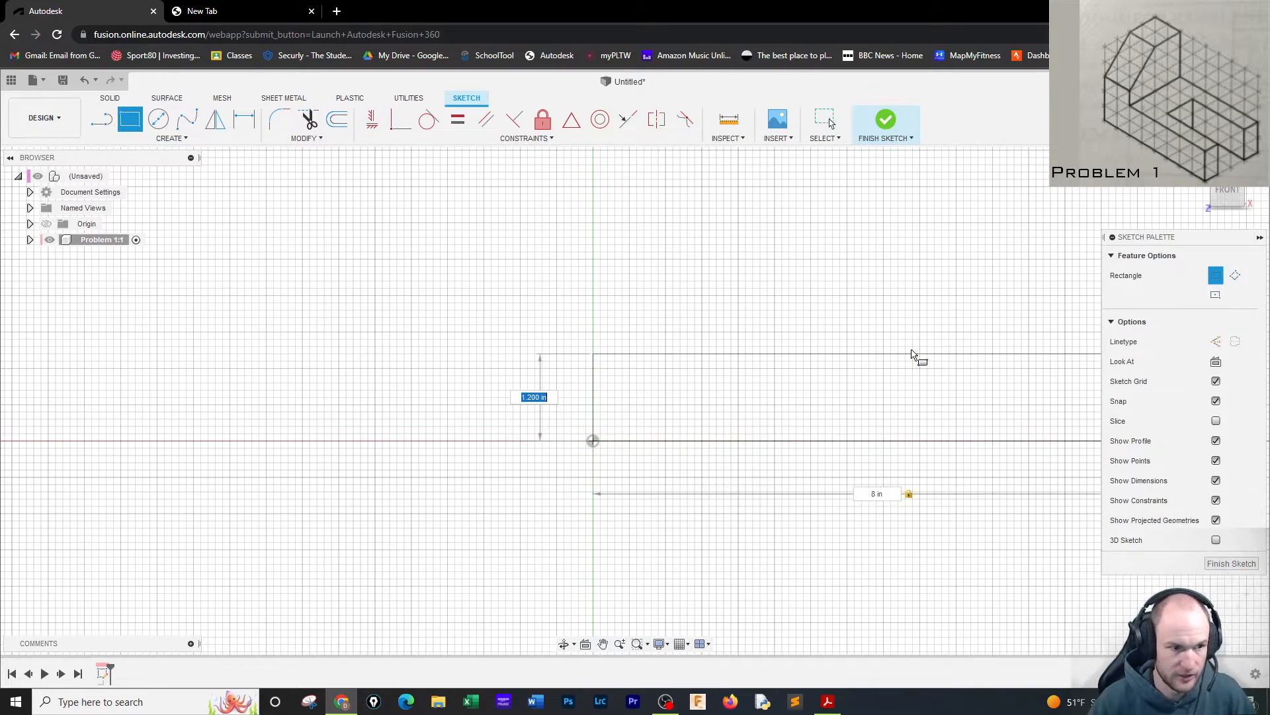
pyautogui.write('5')
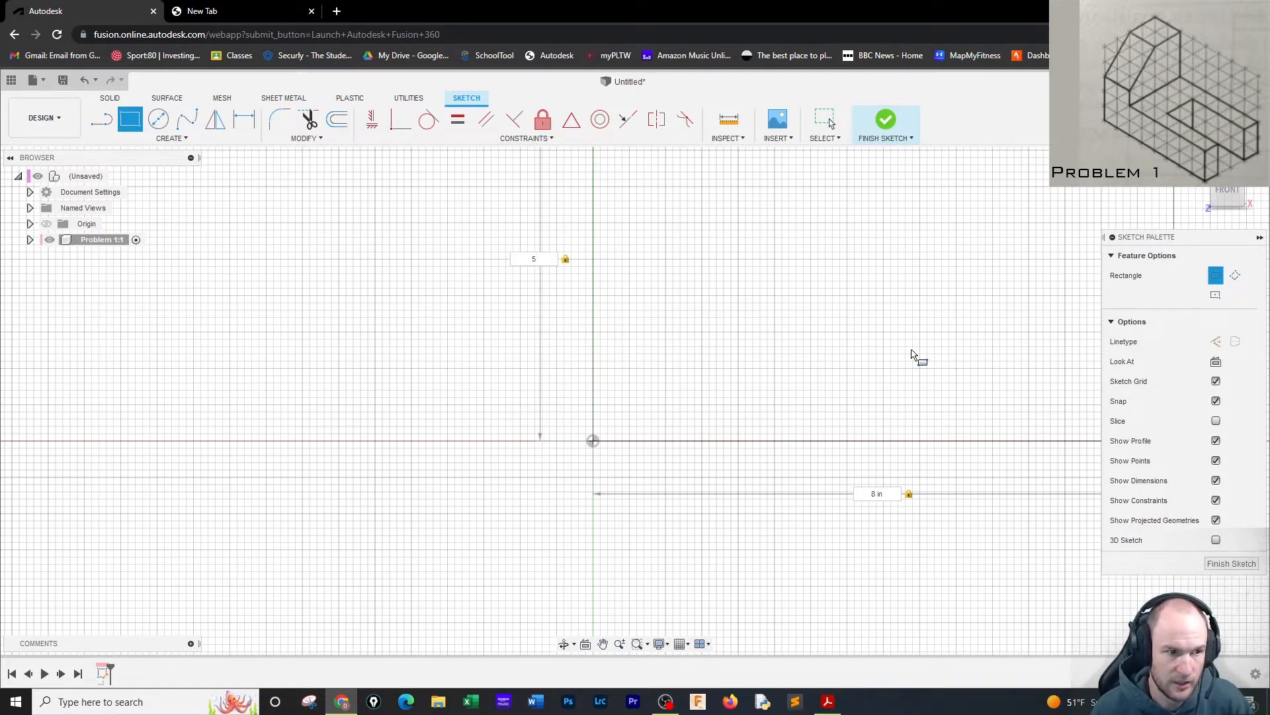
pyautogui.press('Return')
pyautogui.press('Escape')
pyautogui.scroll(-2, 823, 358)
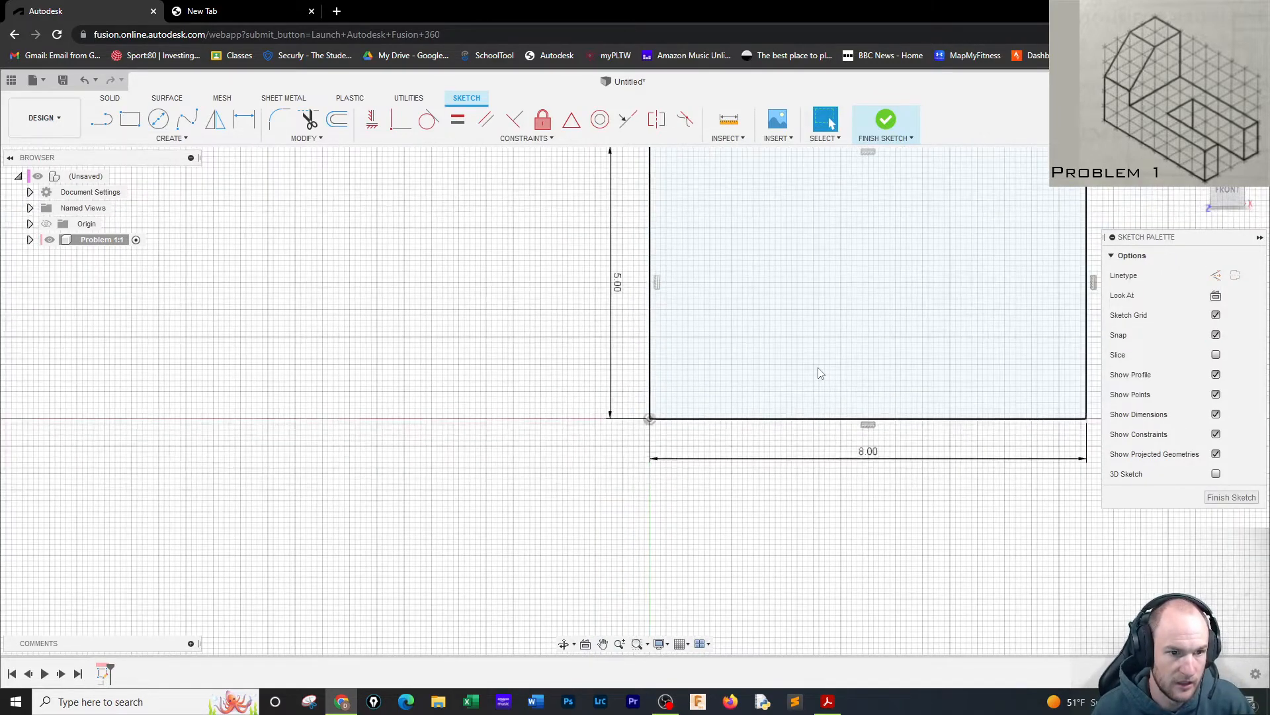
pyautogui.scroll(-1, 819, 372)
pyautogui.moveTo(816, 368); pyautogui.dragTo(724, 454, button='middle')
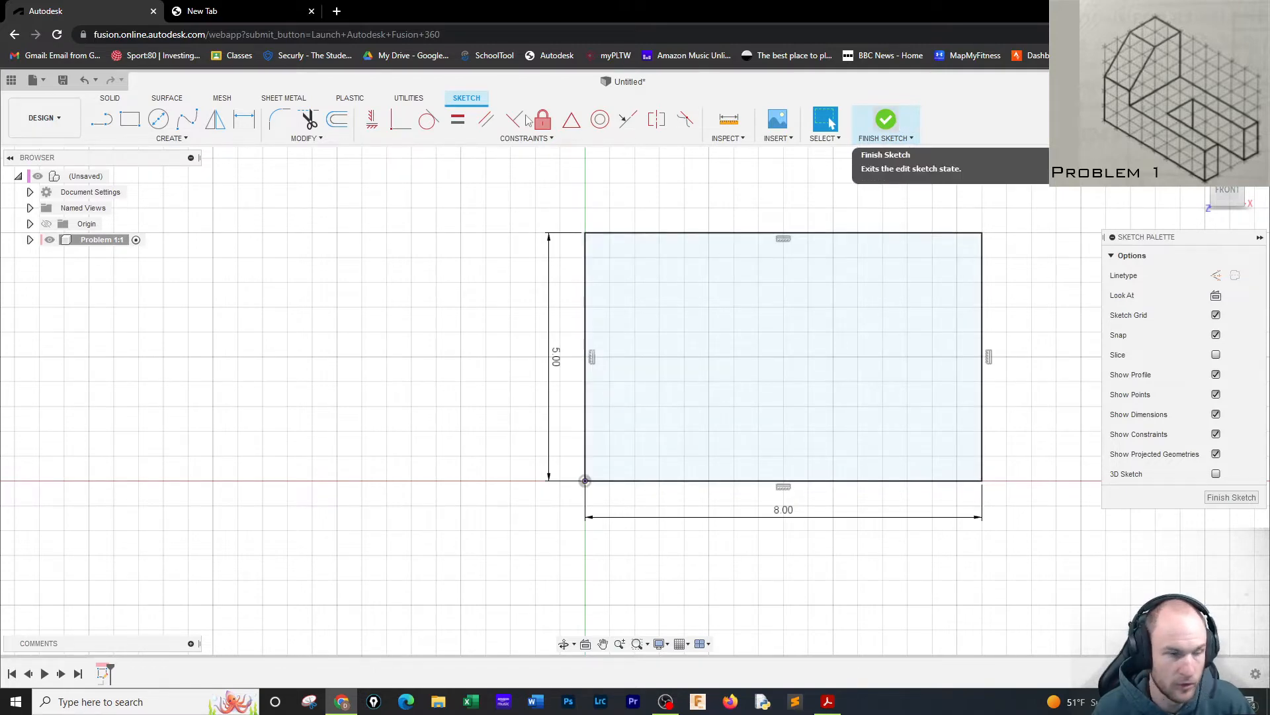
# Step: Draw a second rectangle in the outline's upper-right corner, about 3.3 in tall and starting about 1.5 in from the outline's left edge
pyautogui.click(129, 118)
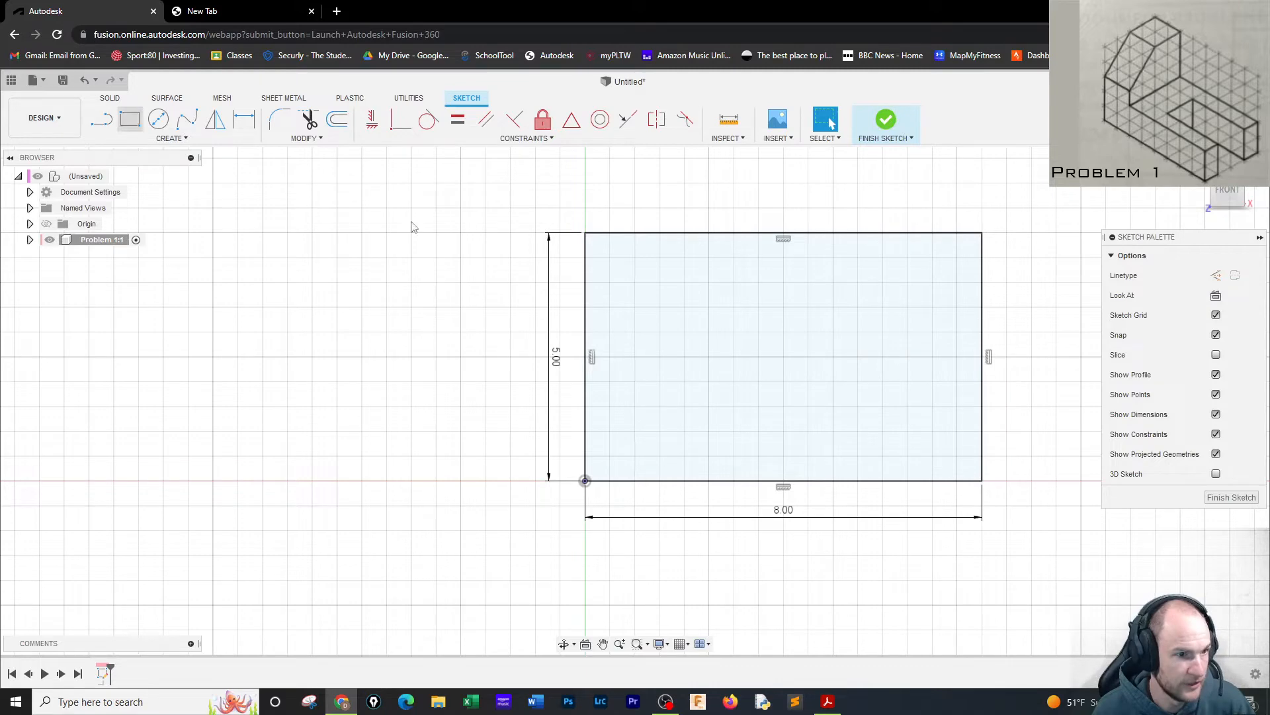
pyautogui.click(662, 236)
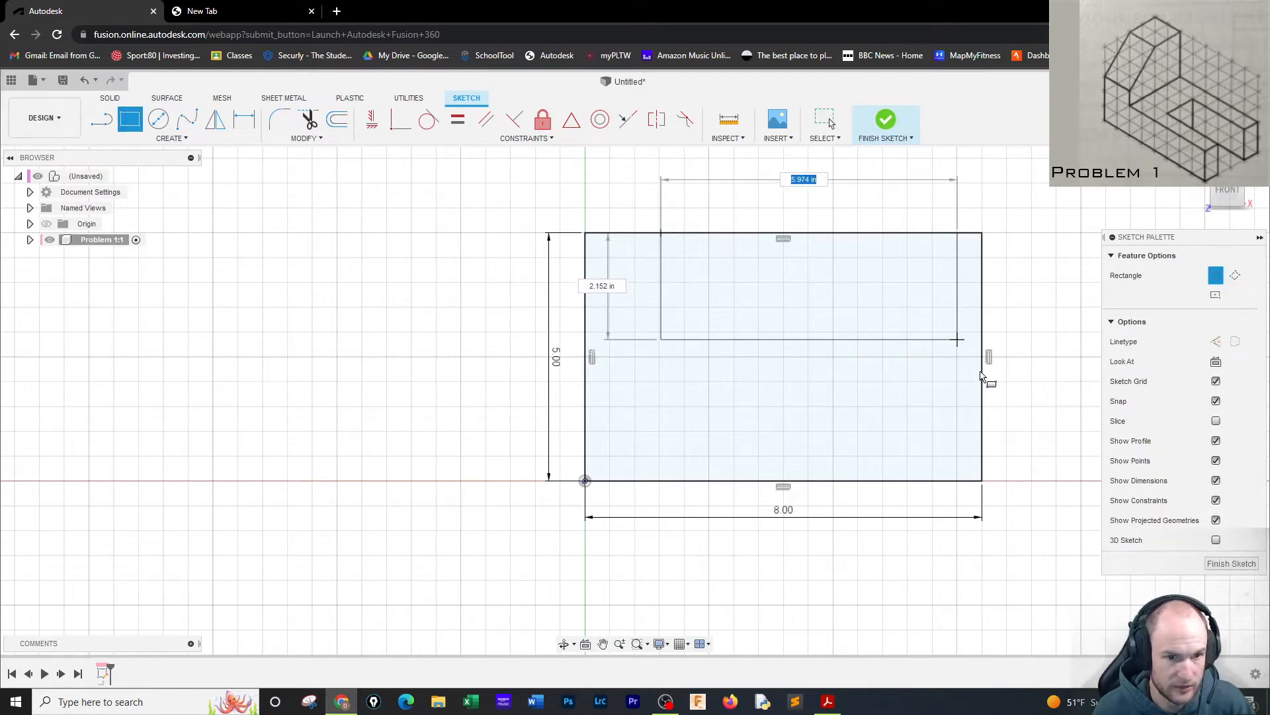
pyautogui.click(983, 397)
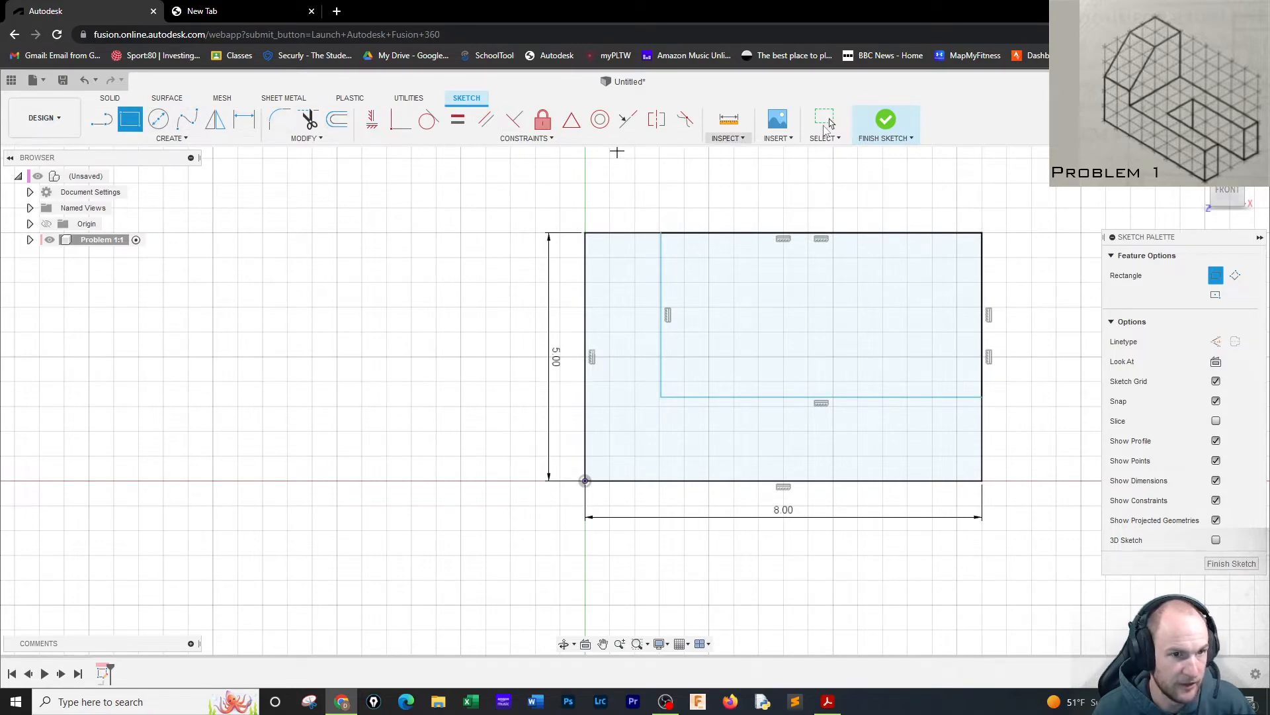
# Step: Dimension the distance between the left edges of the inner rectangle and the outline to 2 in
pyautogui.click(244, 119)
pyautogui.click(661, 292)
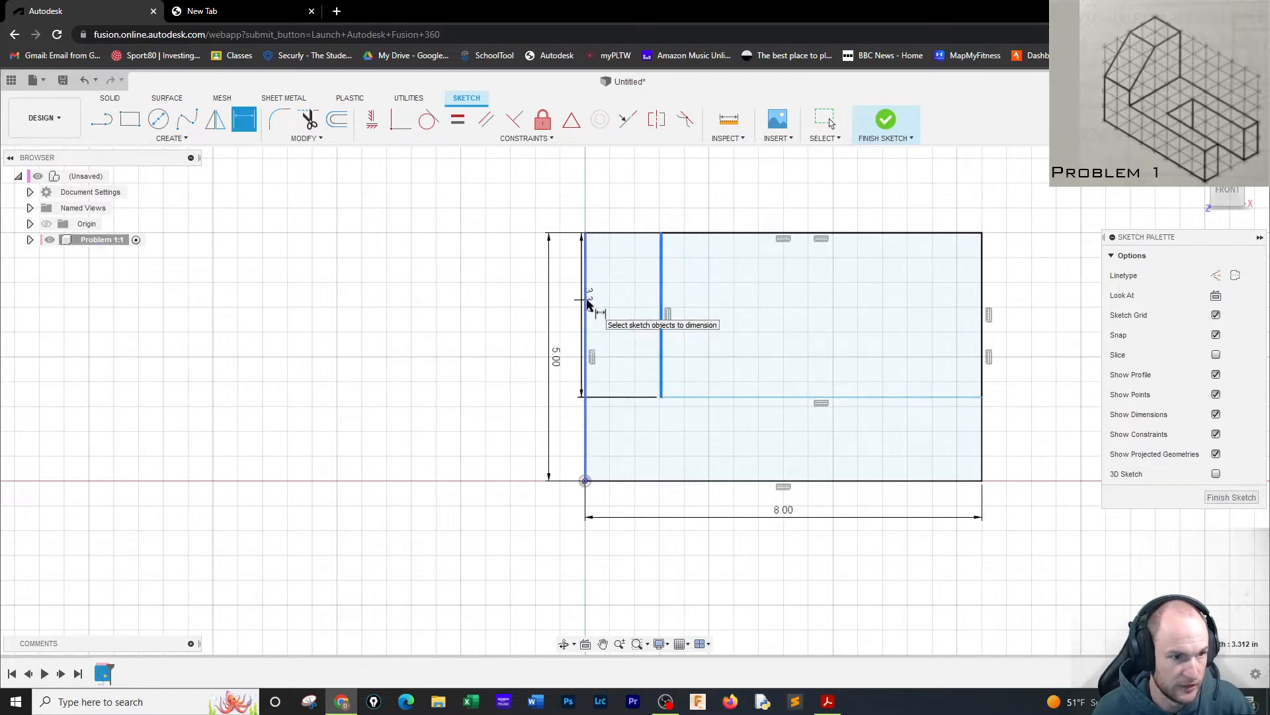
pyautogui.click(586, 300)
pyautogui.click(629, 197)
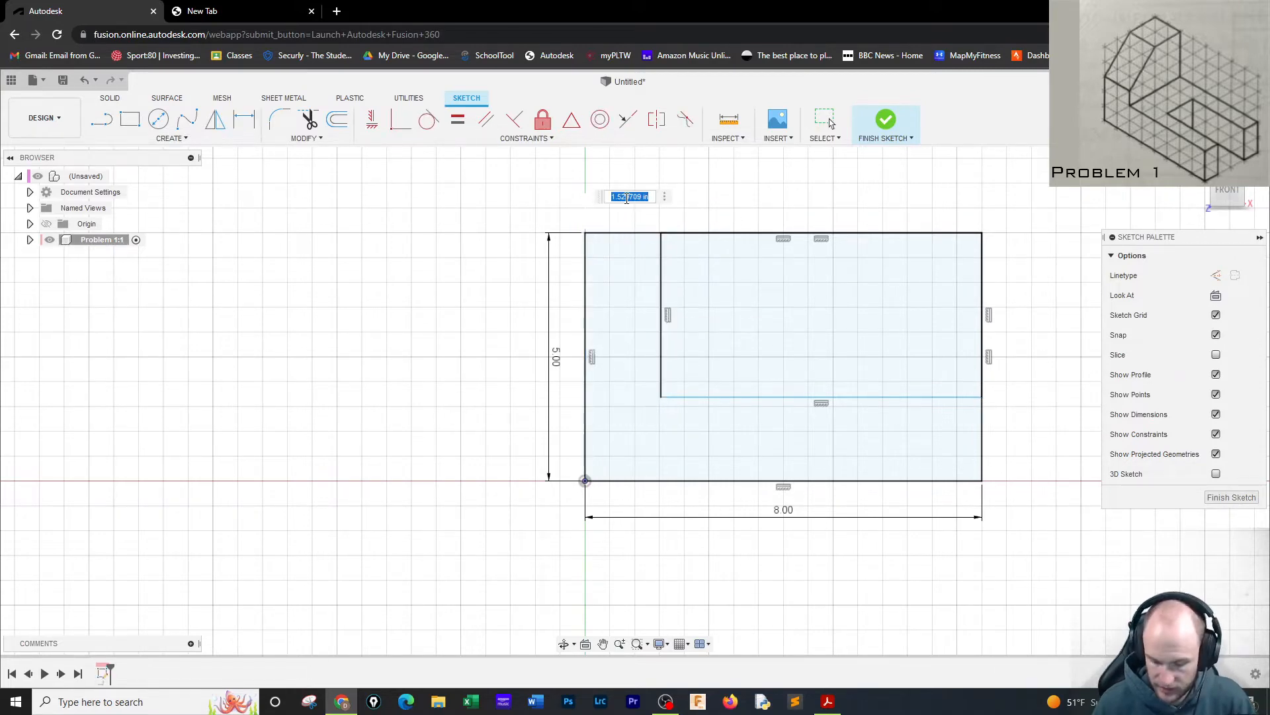
pyautogui.write('2')
pyautogui.press('Return')
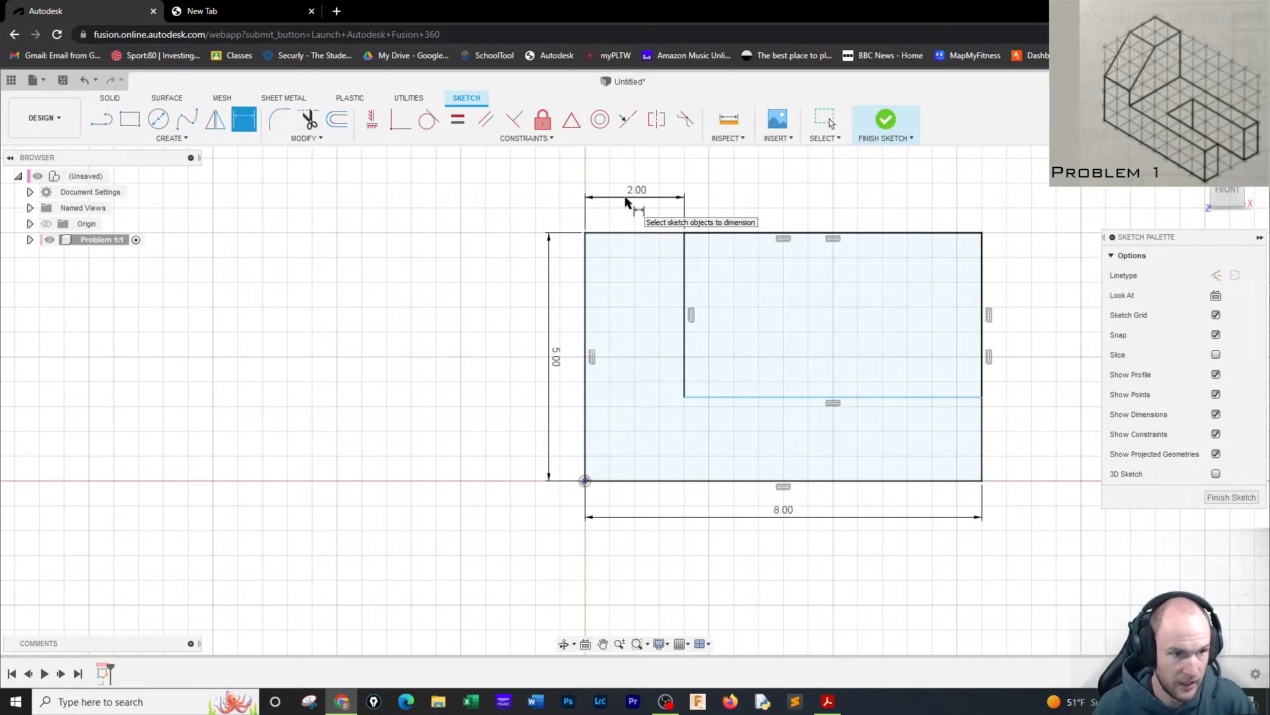
pyautogui.click(683, 383)
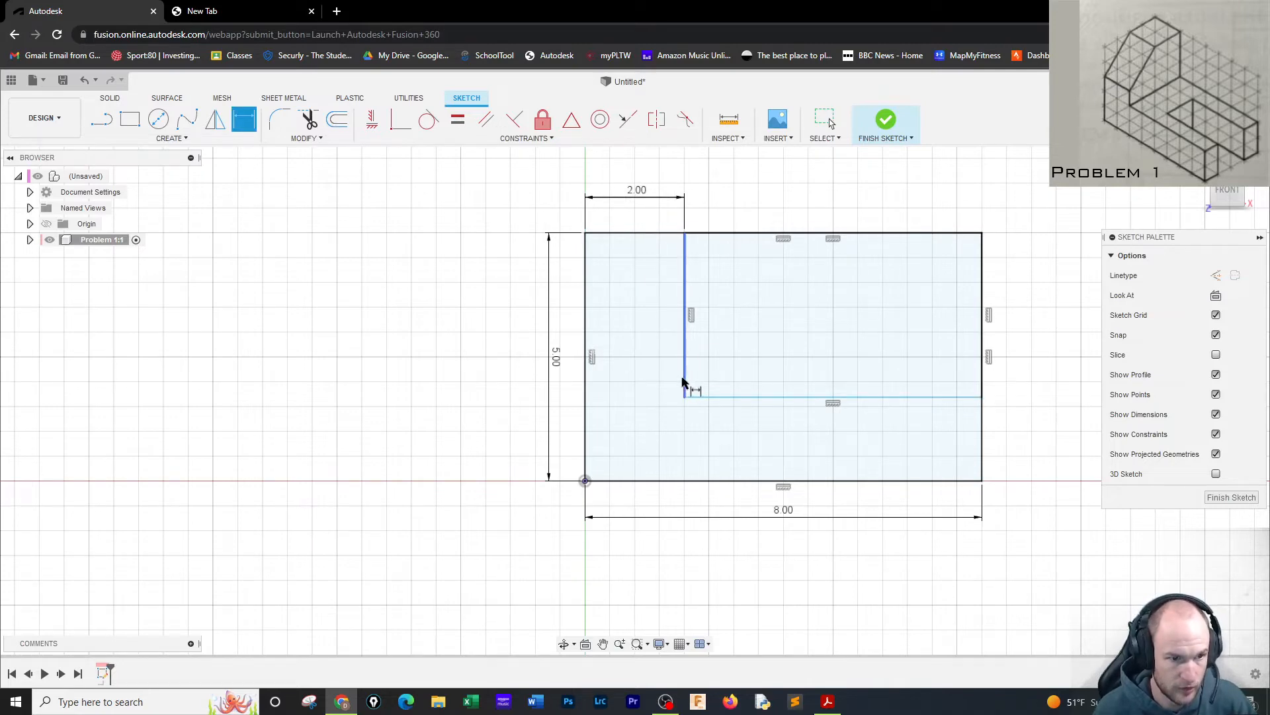
pyautogui.click(940, 397)
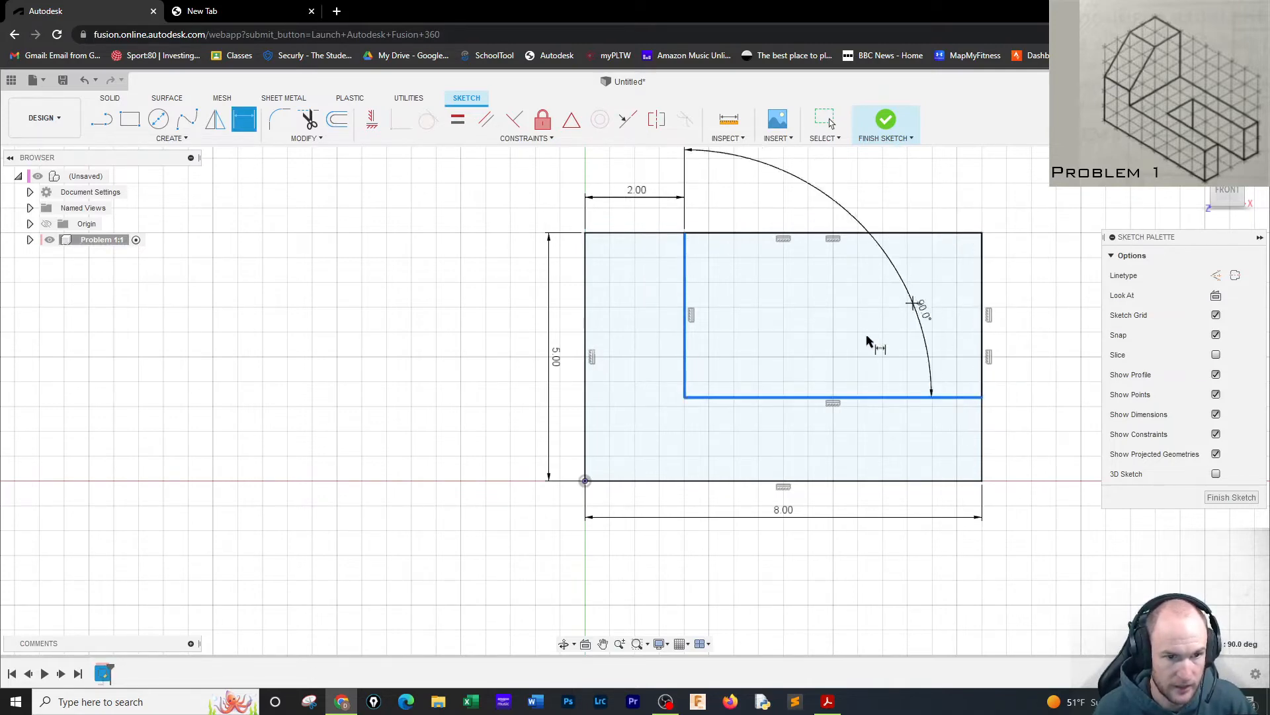
pyautogui.press('Escape')
pyautogui.press('d')
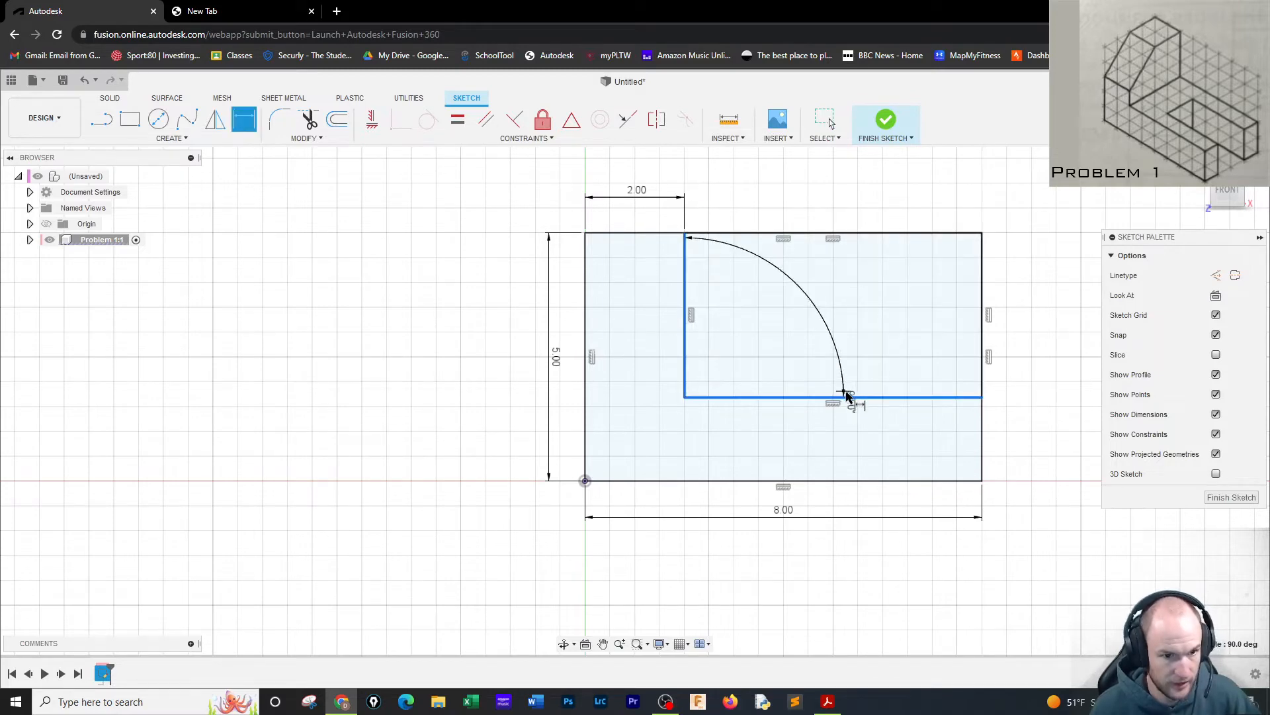
pyautogui.press('Escape')
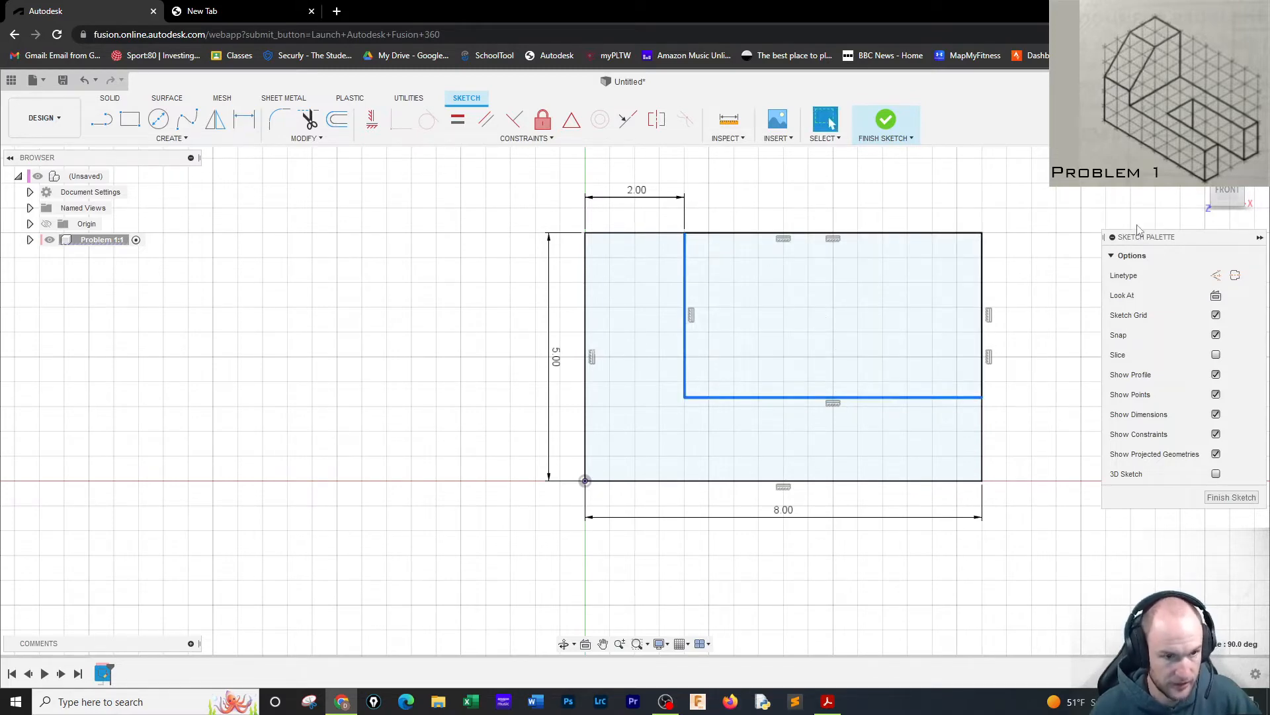
pyautogui.click(1021, 228)
pyautogui.press('e')
pyautogui.press('f')
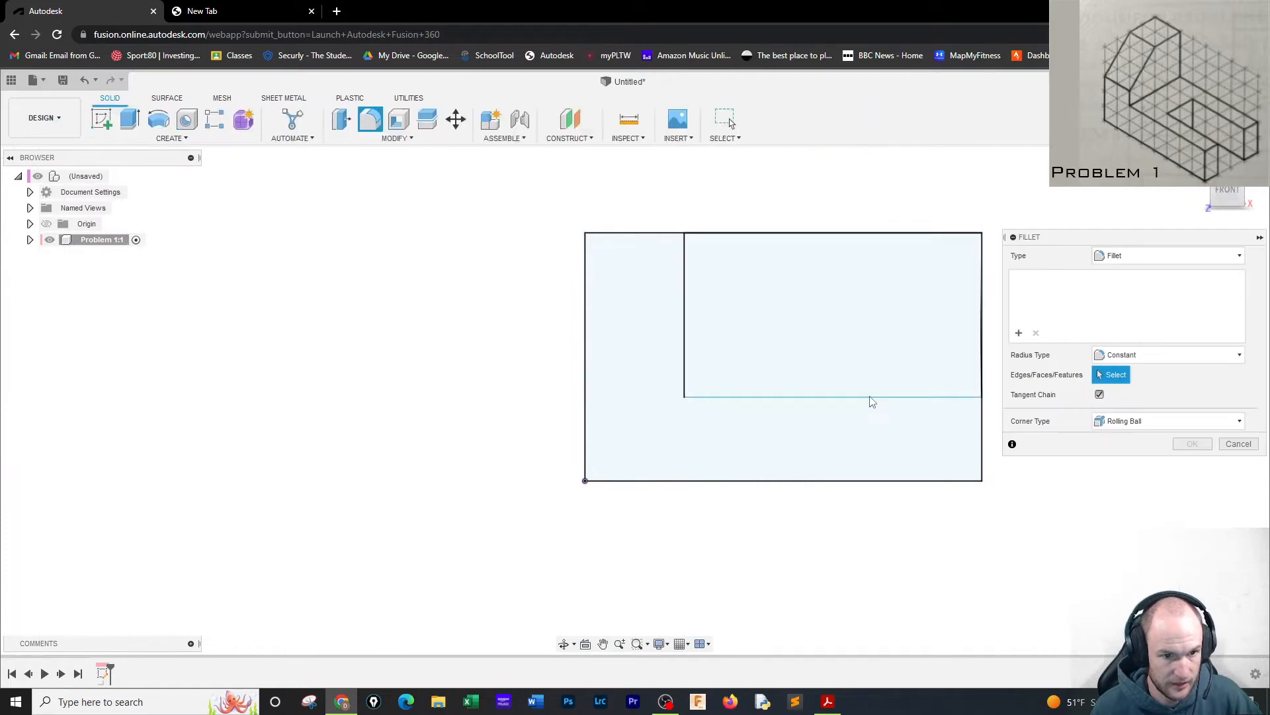
pyautogui.click(1238, 444)
pyautogui.hotkey('ctrl', 'z')
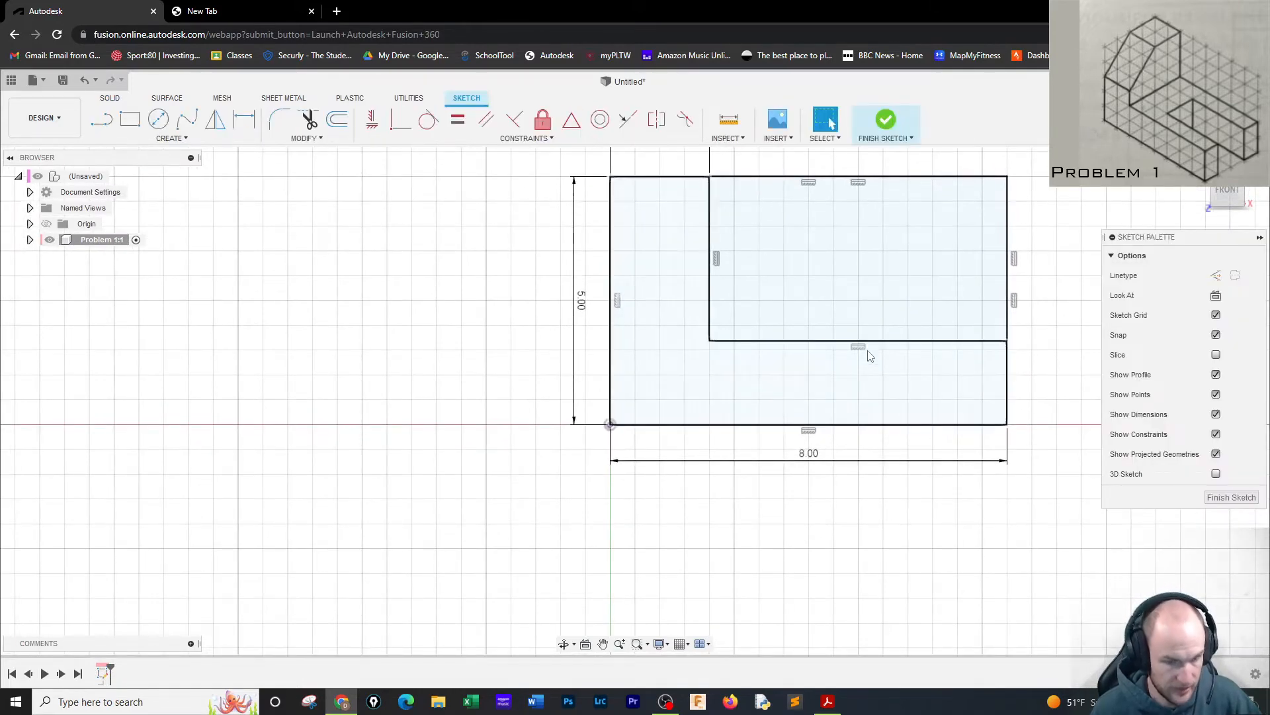
# Step: Dimension the inner rectangle's lower edge 3 in from the outline's top edge and finish the sketch
pyautogui.press('d')
pyautogui.click(885, 341)
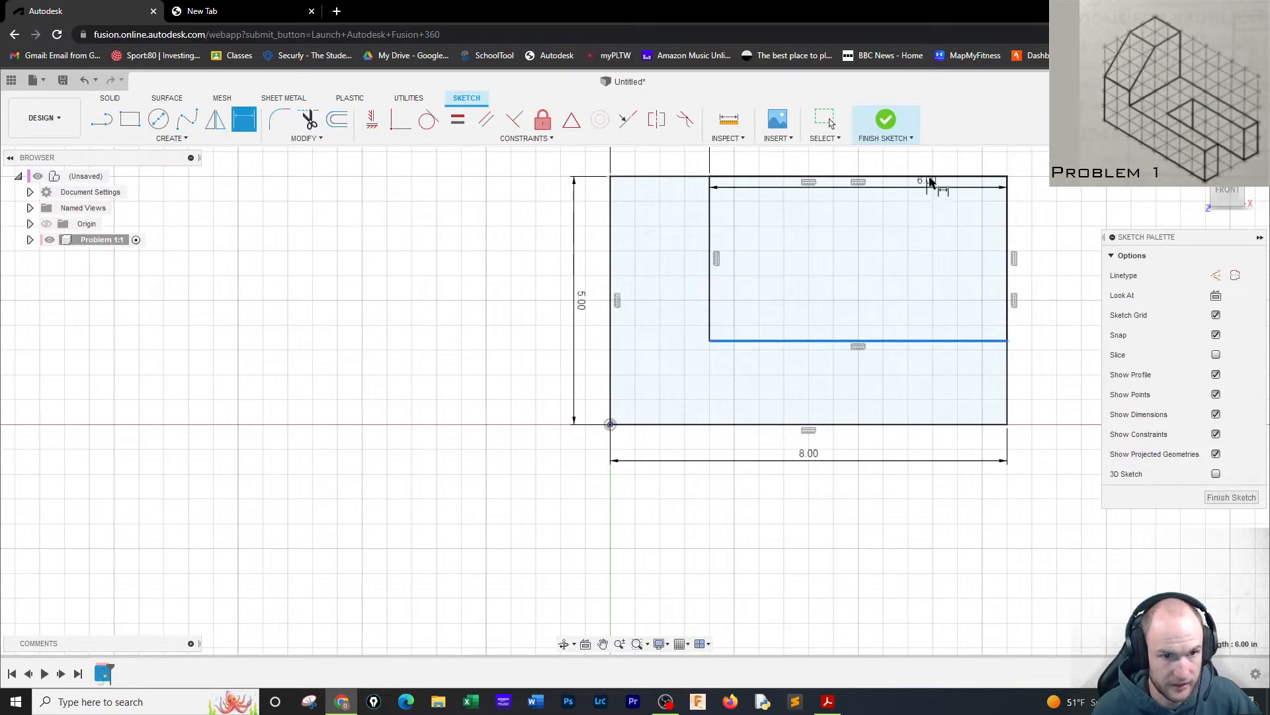
pyautogui.click(927, 177)
pyautogui.click(928, 233)
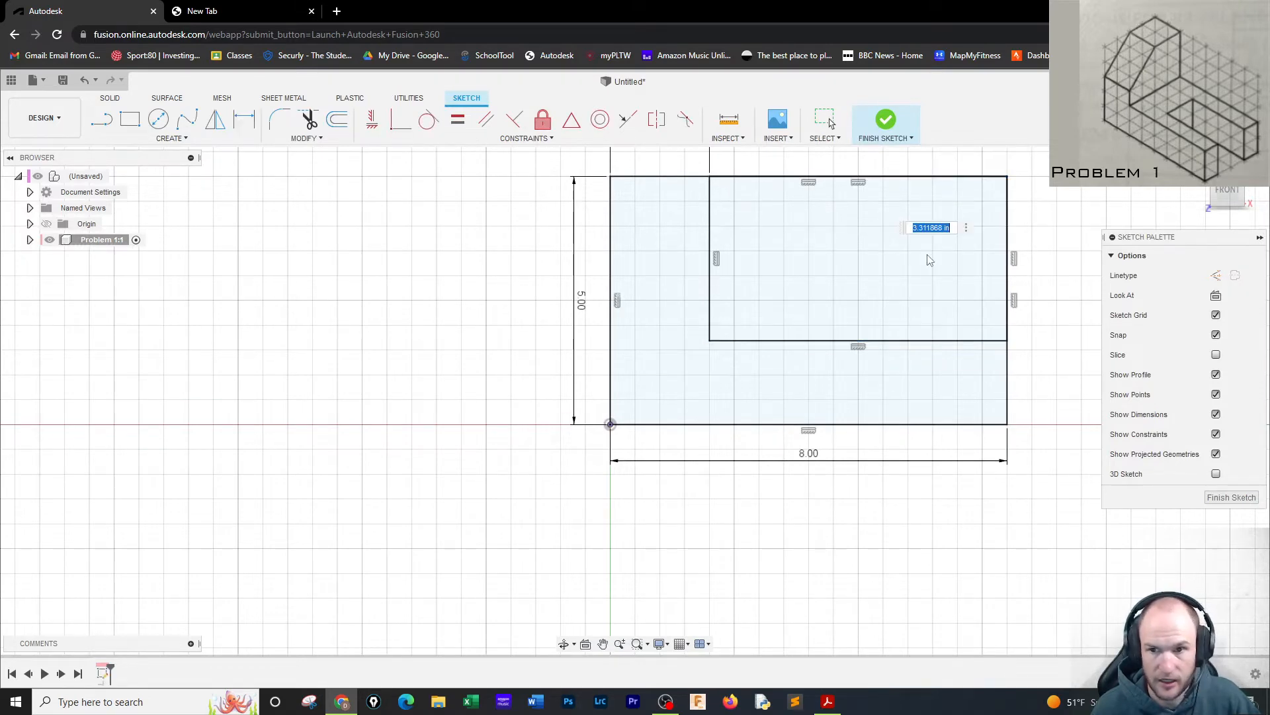
pyautogui.write('3')
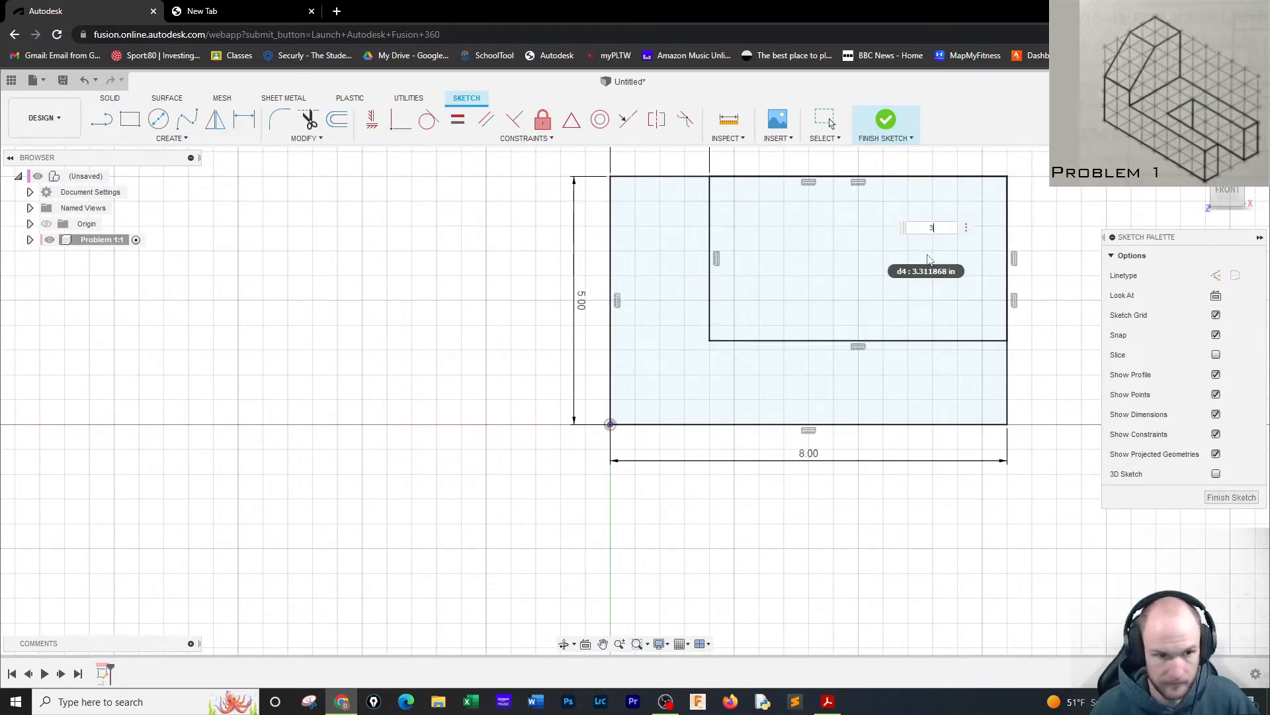
pyautogui.press('Return')
pyautogui.click(892, 138)
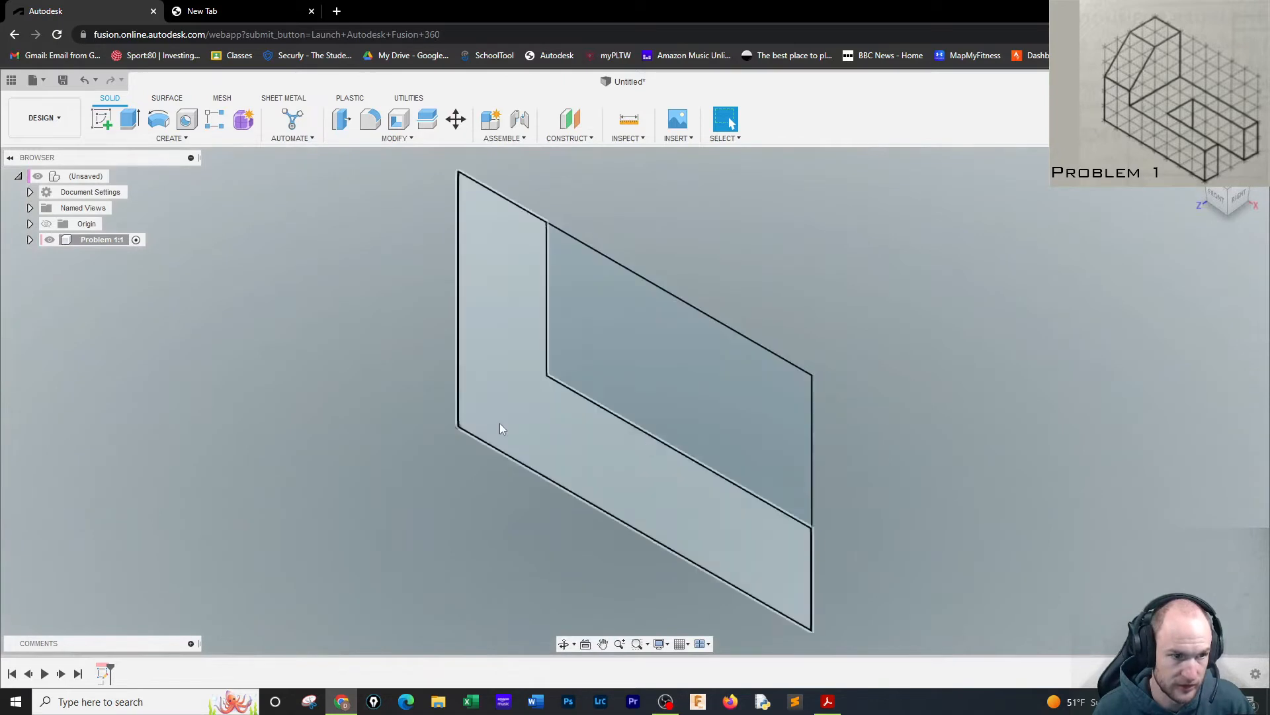
# Step: Extrude the L-shaped profile by -4 in as a new body
pyautogui.click(130, 119)
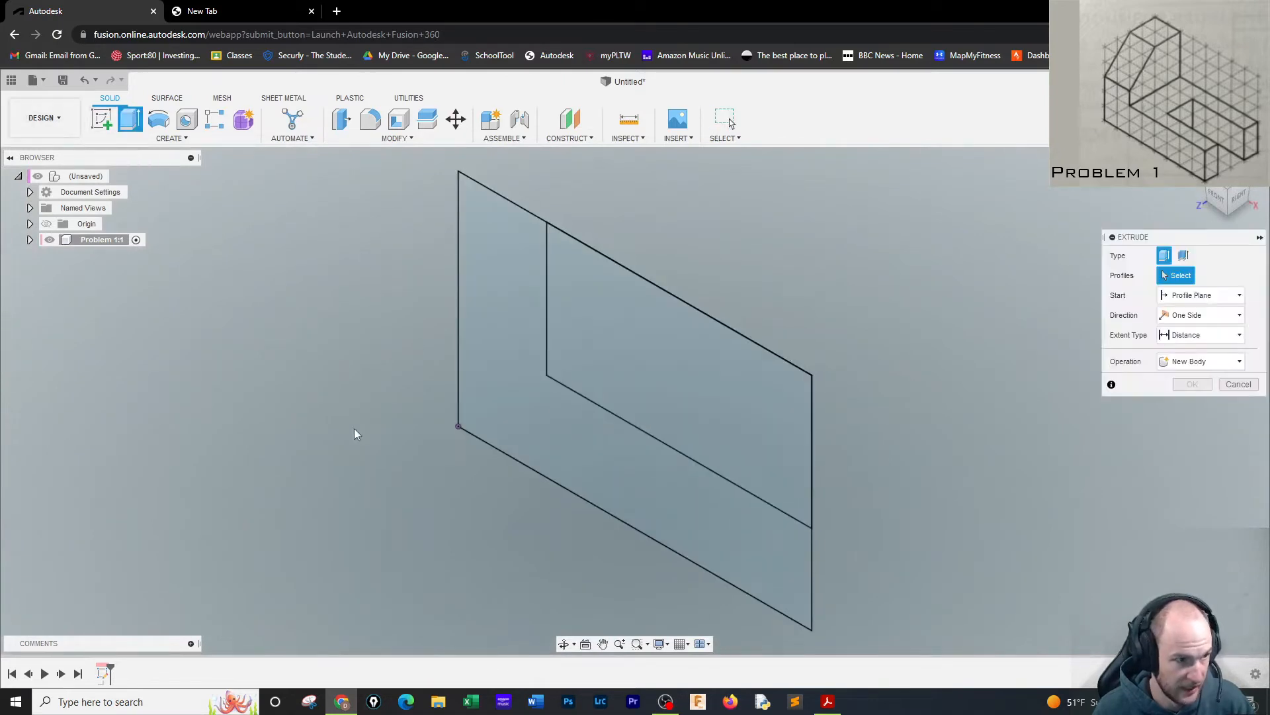
pyautogui.click(506, 430)
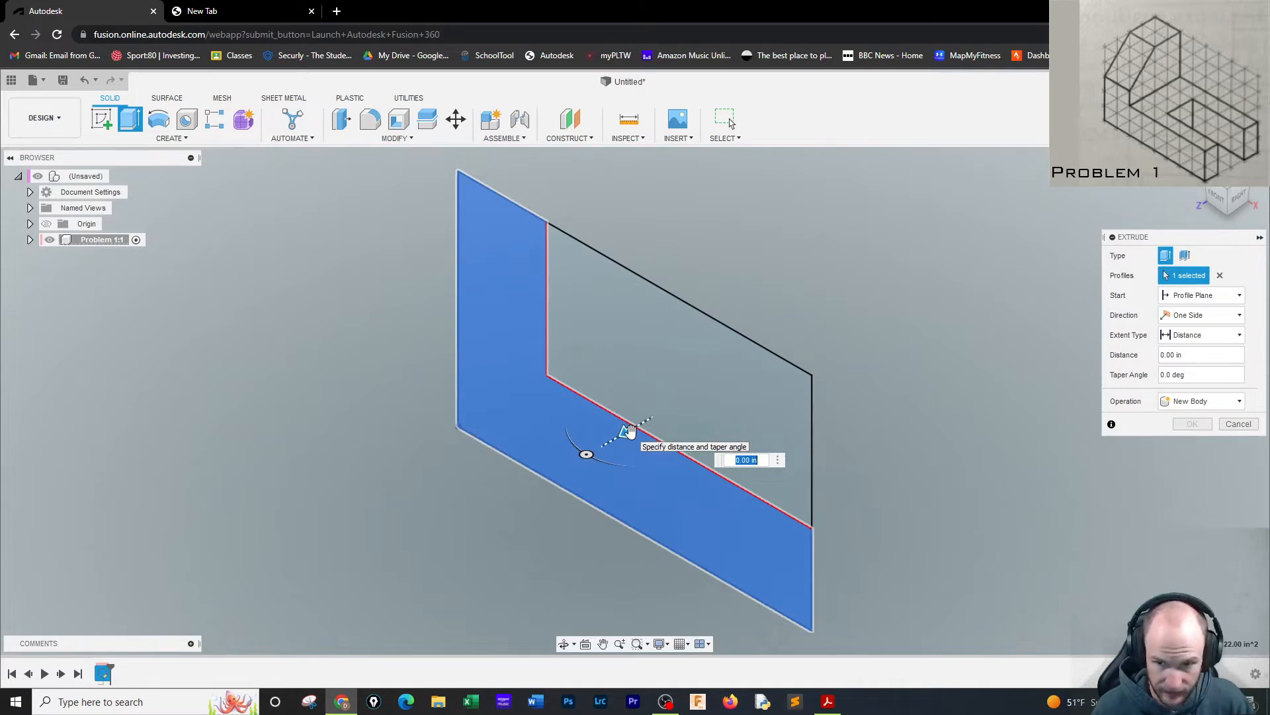
pyautogui.moveTo(629, 431); pyautogui.dragTo(809, 355)
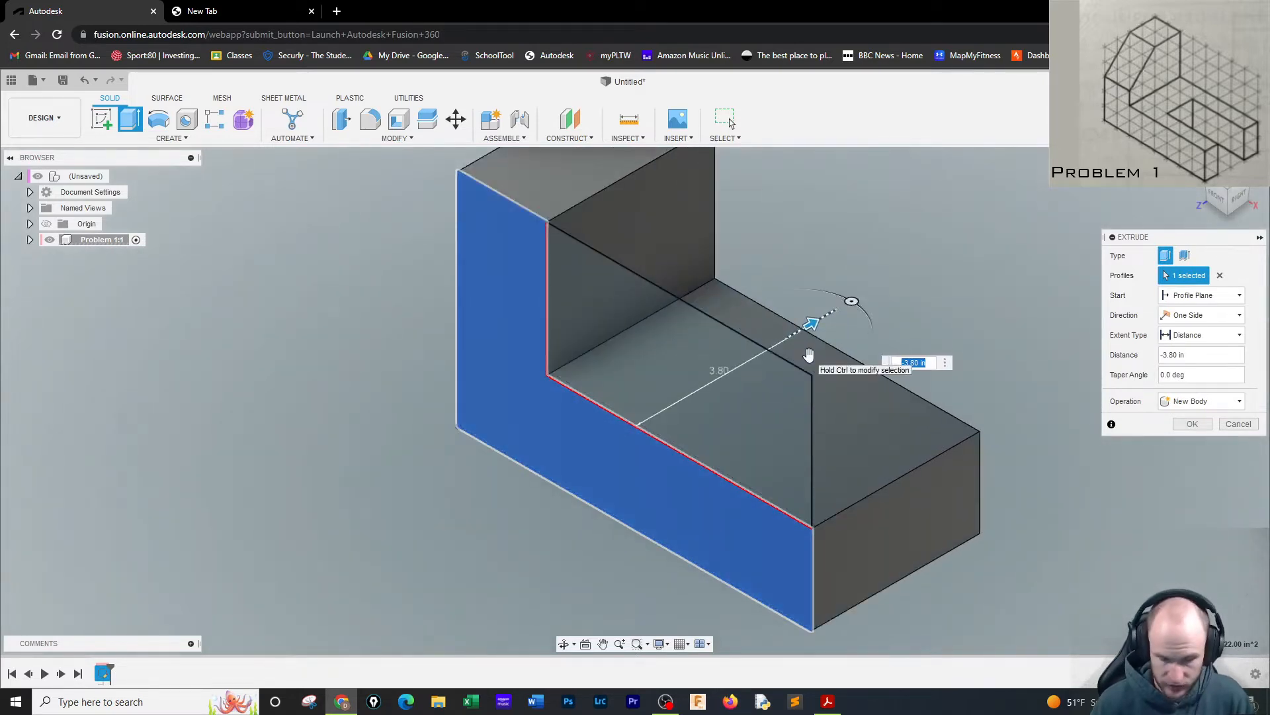
pyautogui.write('-4')
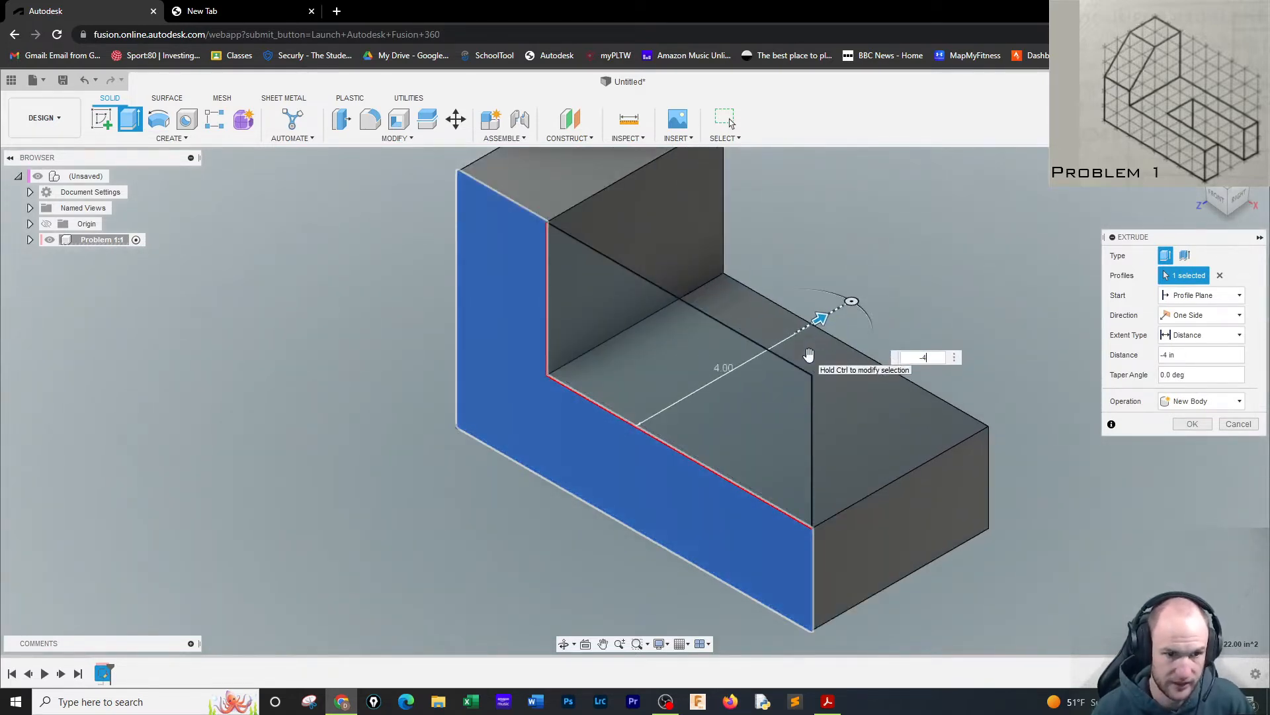
pyautogui.press('Return')
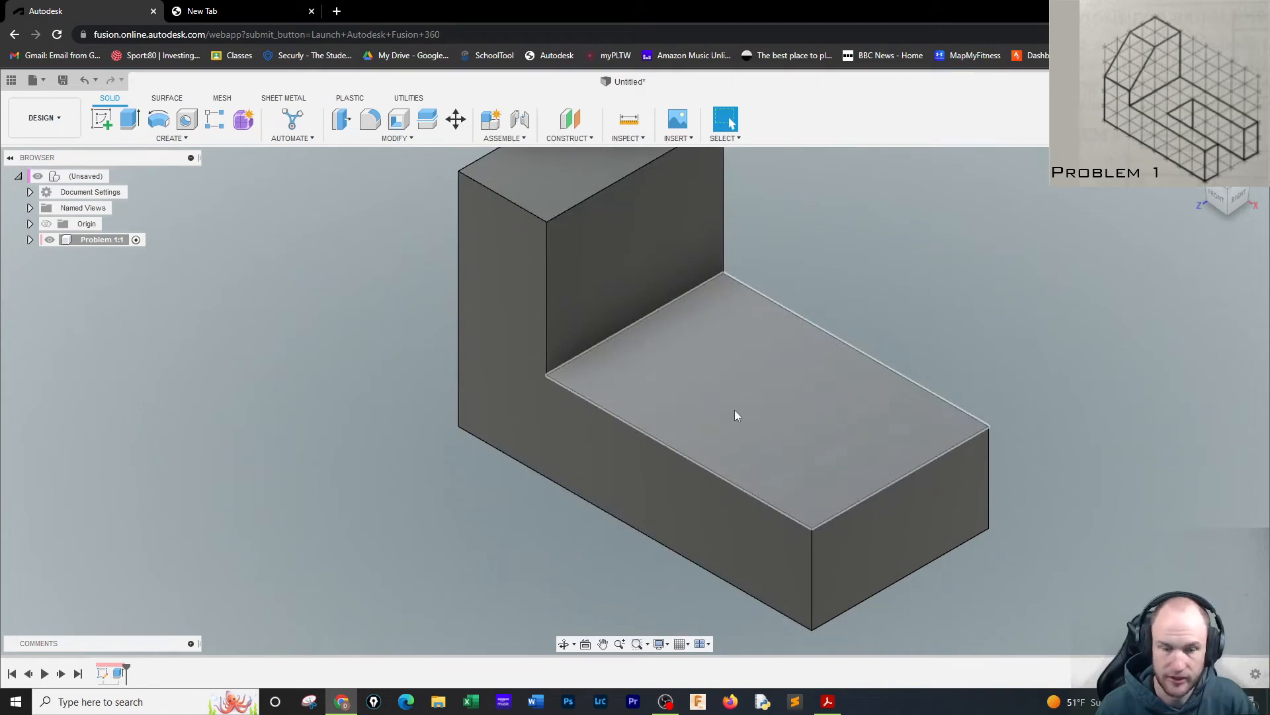
# Step: Sketch a rectangle about 5.2 in by 1.9 in on the base's upper face, starting on its short outer edge
pyautogui.click(101, 119)
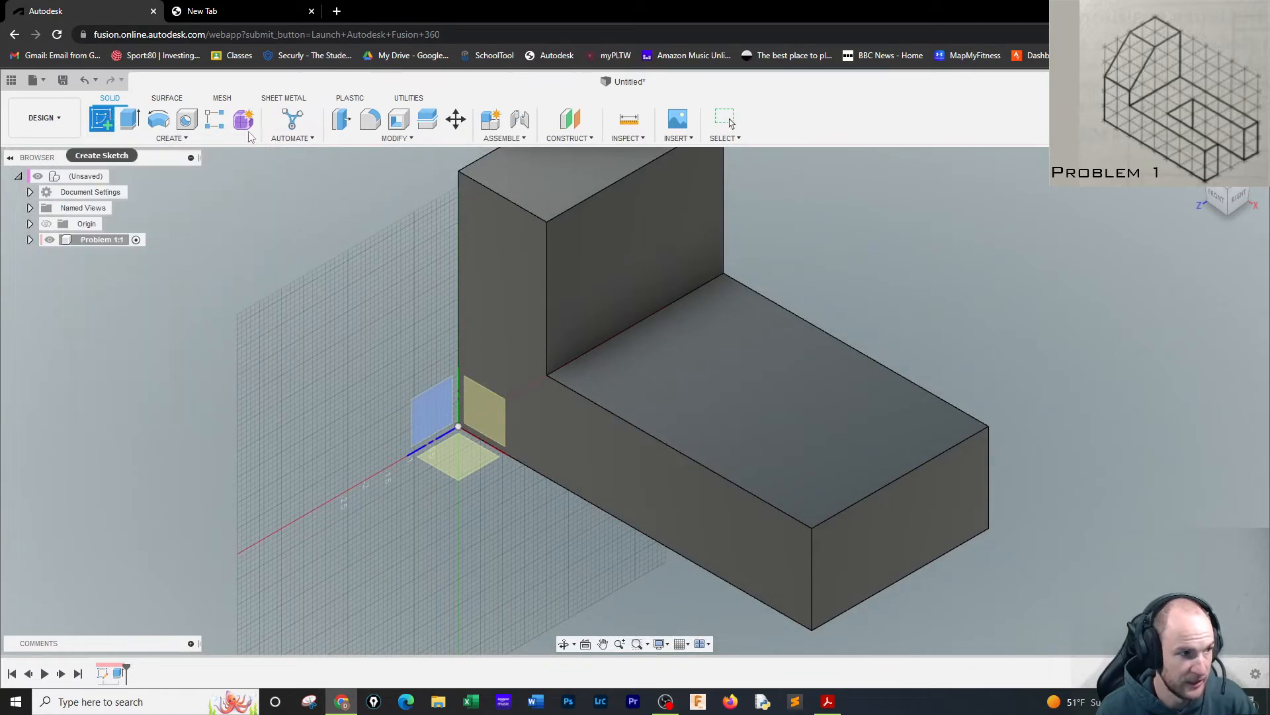
pyautogui.click(792, 382)
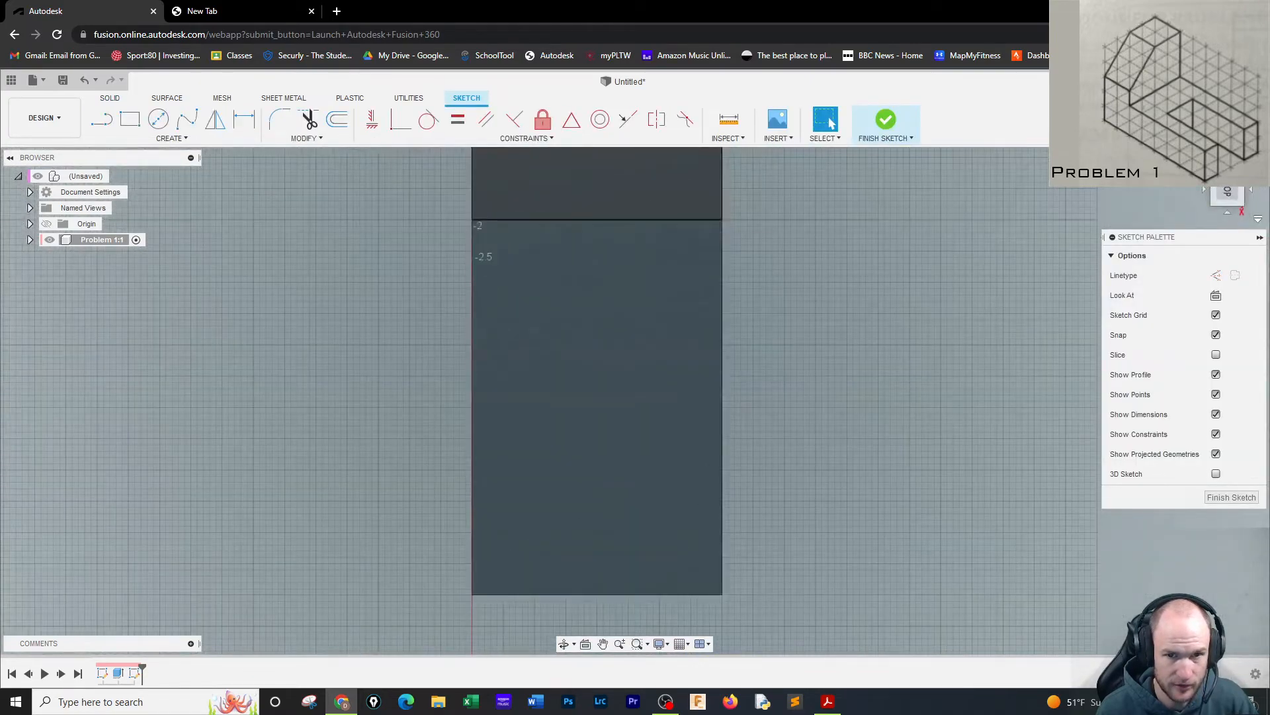
pyautogui.click(1244, 165)
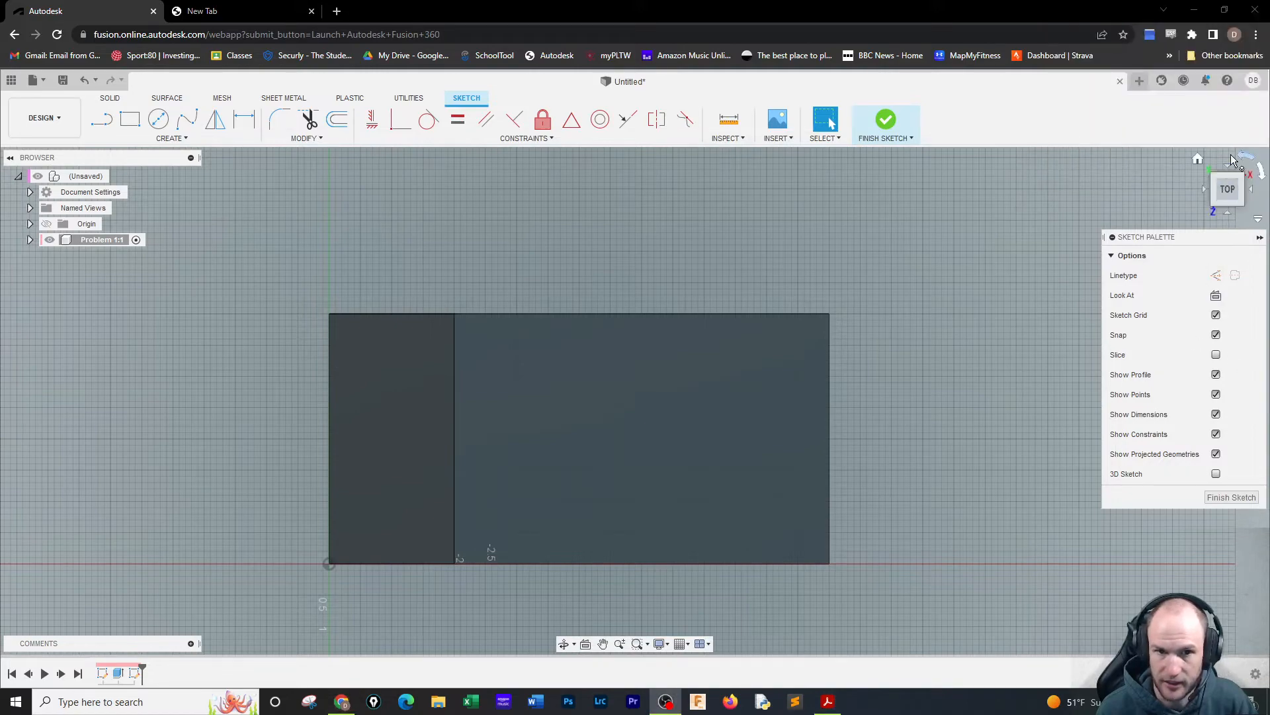
pyautogui.click(1242, 160)
pyautogui.click(1242, 161)
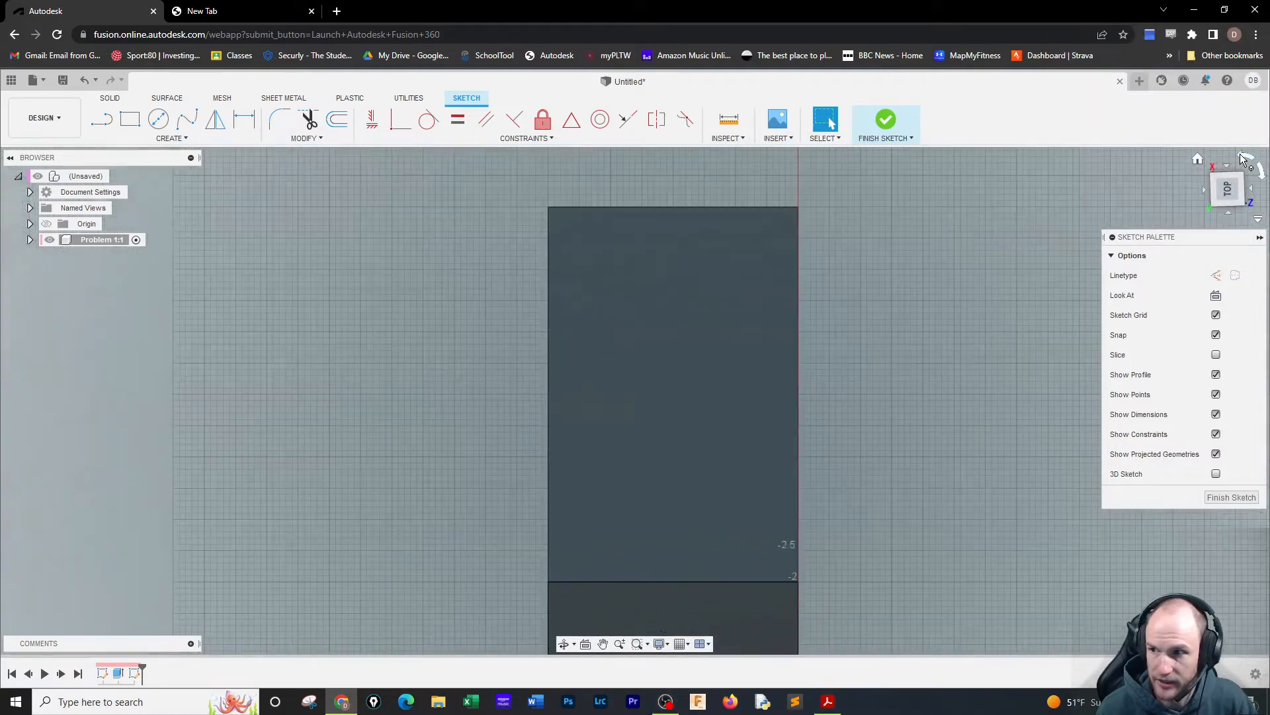
pyautogui.click(1242, 160)
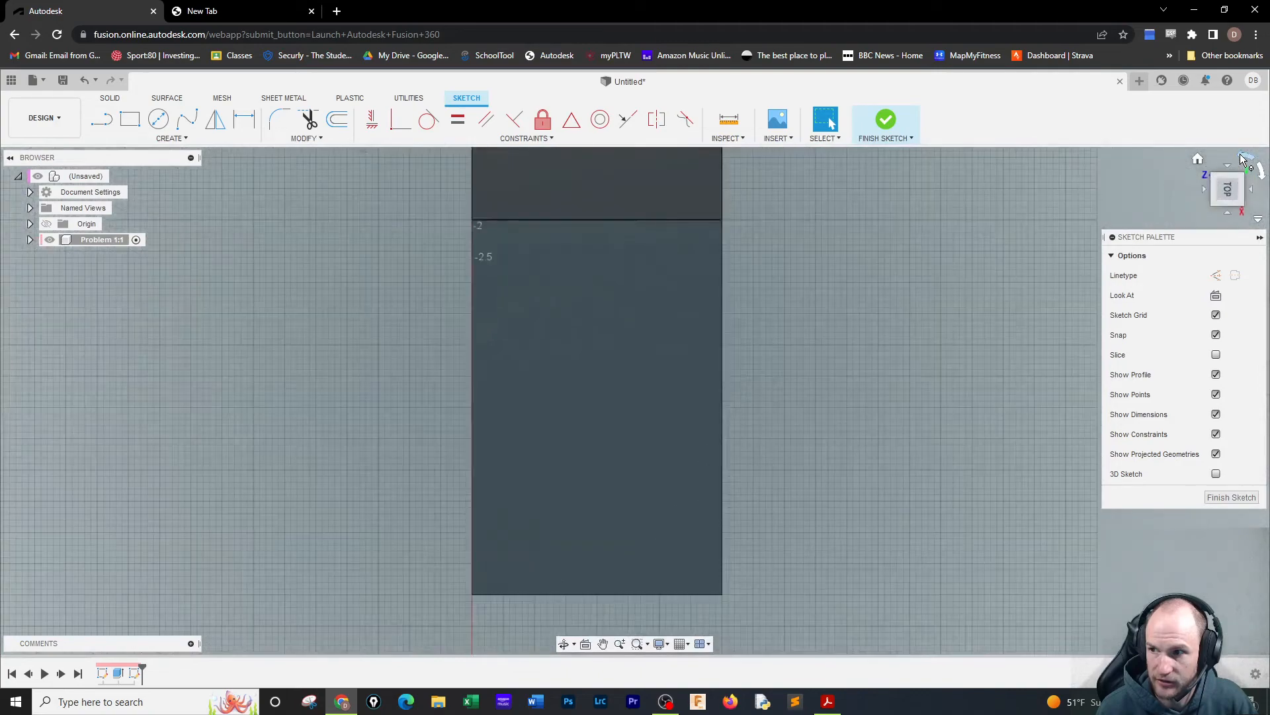
pyautogui.click(1242, 160)
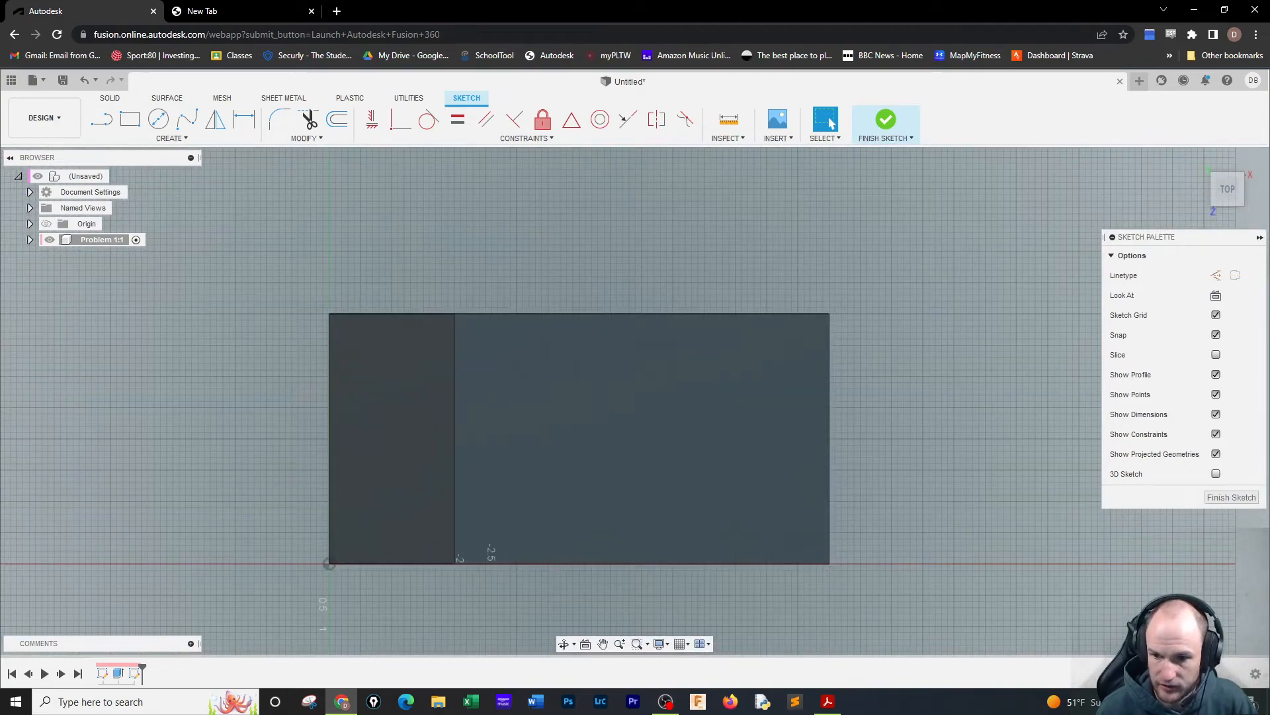
pyautogui.press('r')
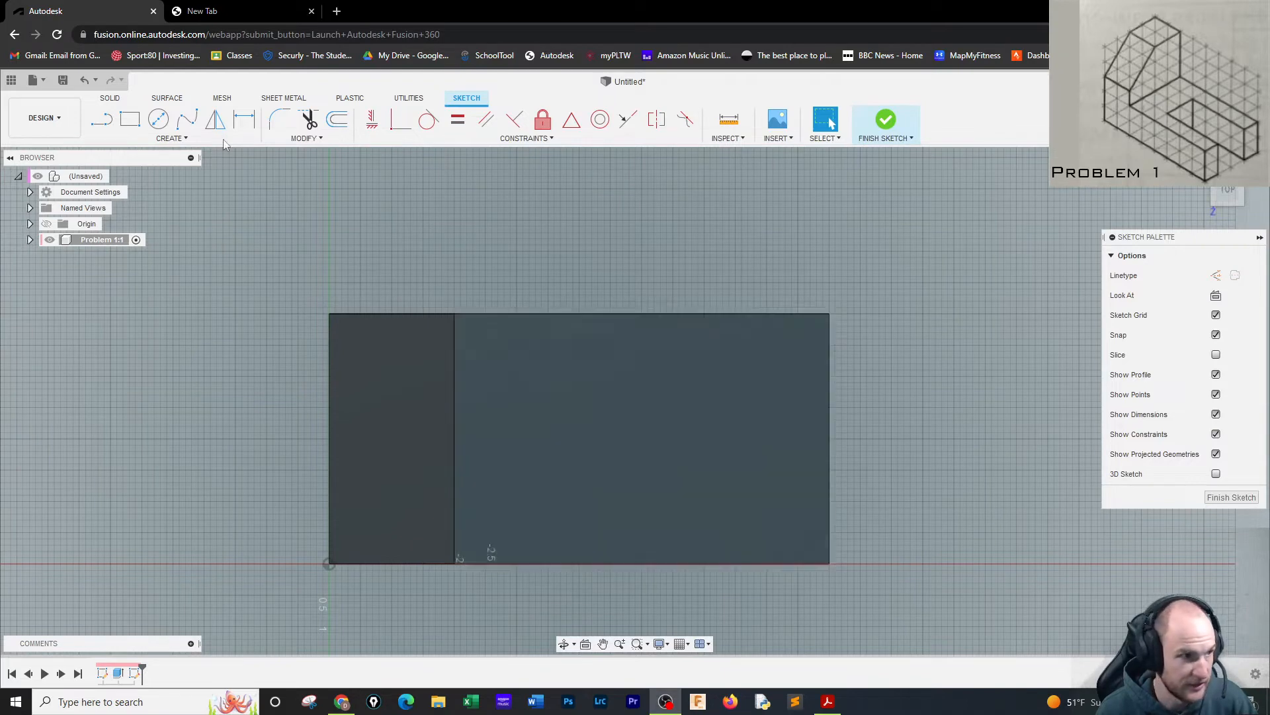
pyautogui.click(830, 389)
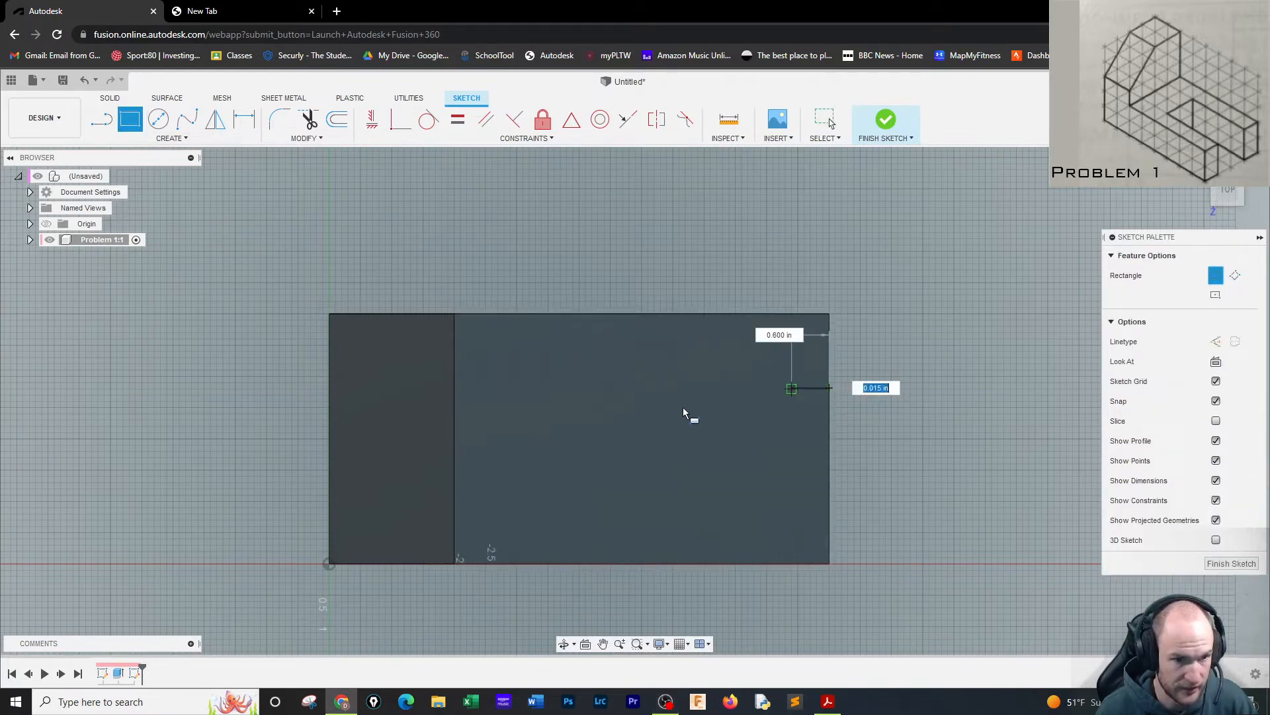
pyautogui.click(506, 516)
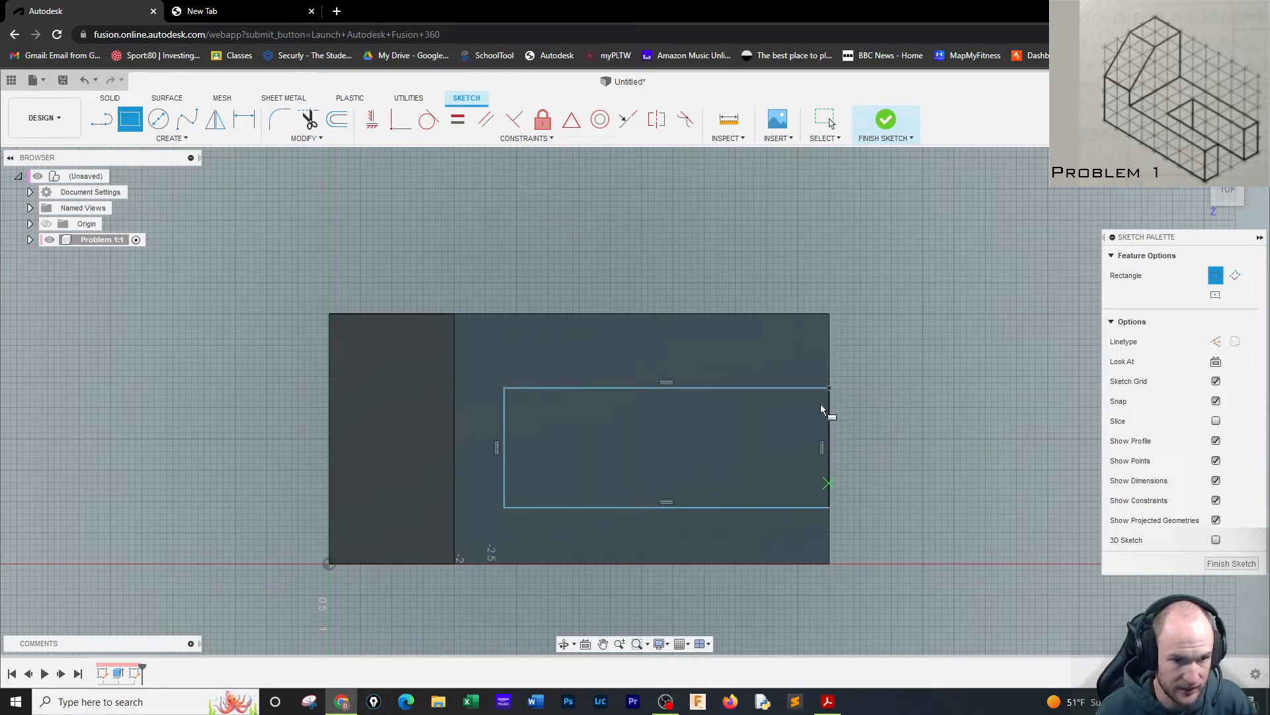
# Step: Dimension the rectangle's length to 4 in
pyautogui.click(245, 120)
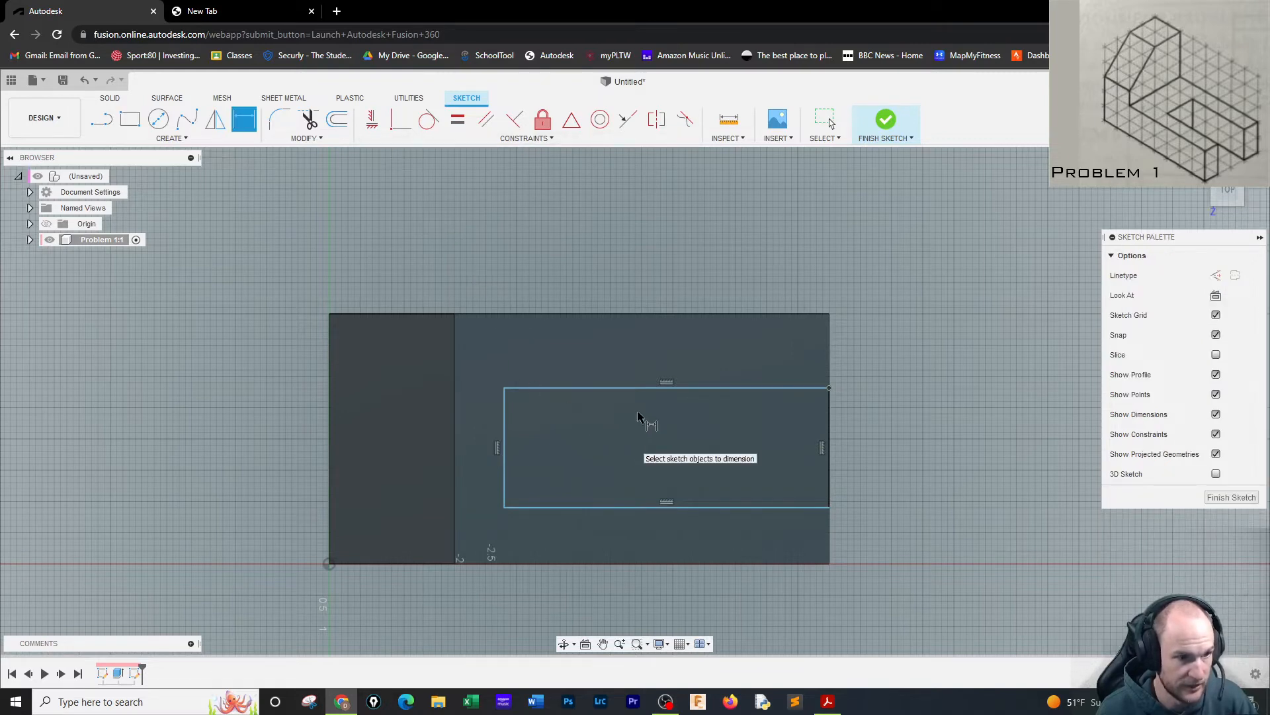
pyautogui.click(650, 390)
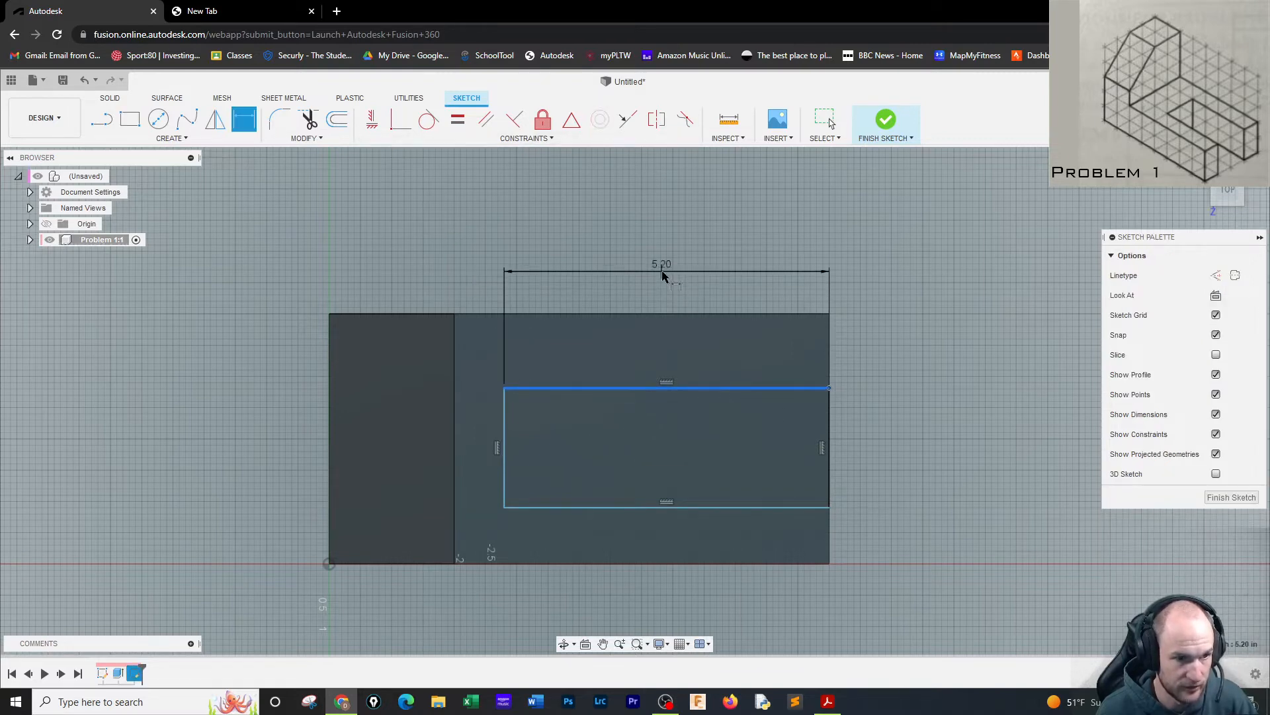
pyautogui.click(663, 273)
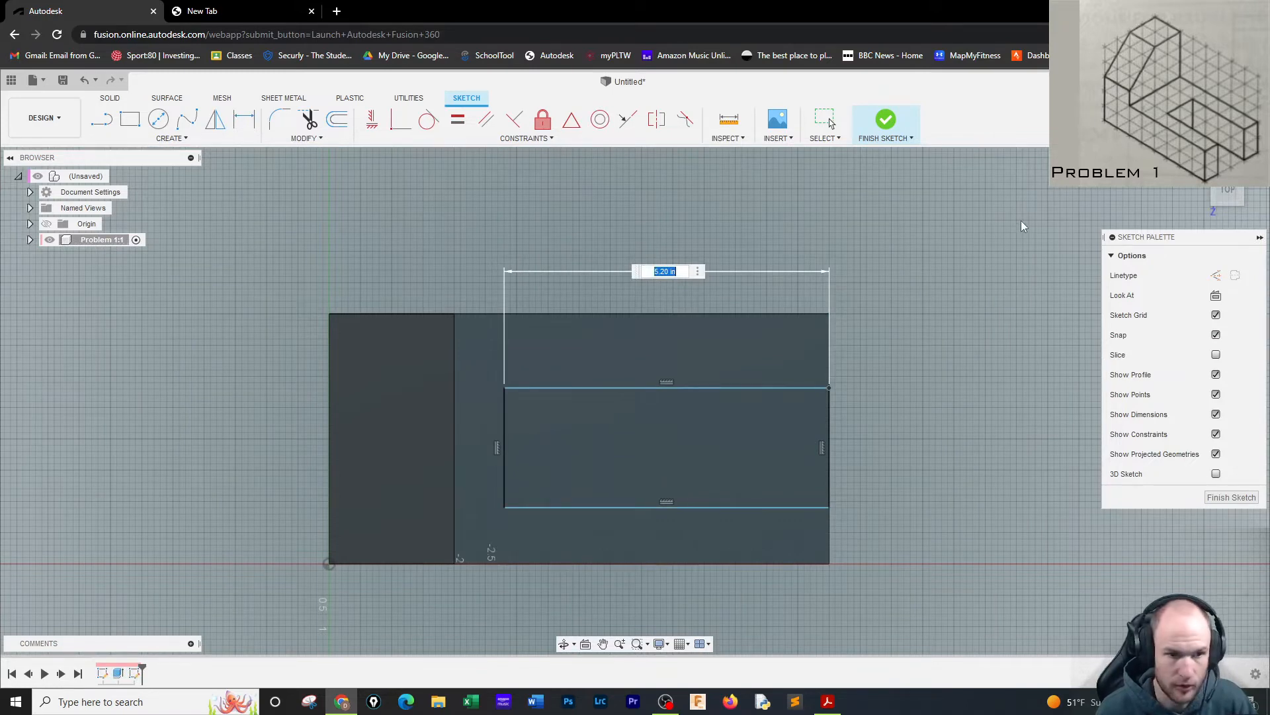
pyautogui.write('4')
pyautogui.press('Return')
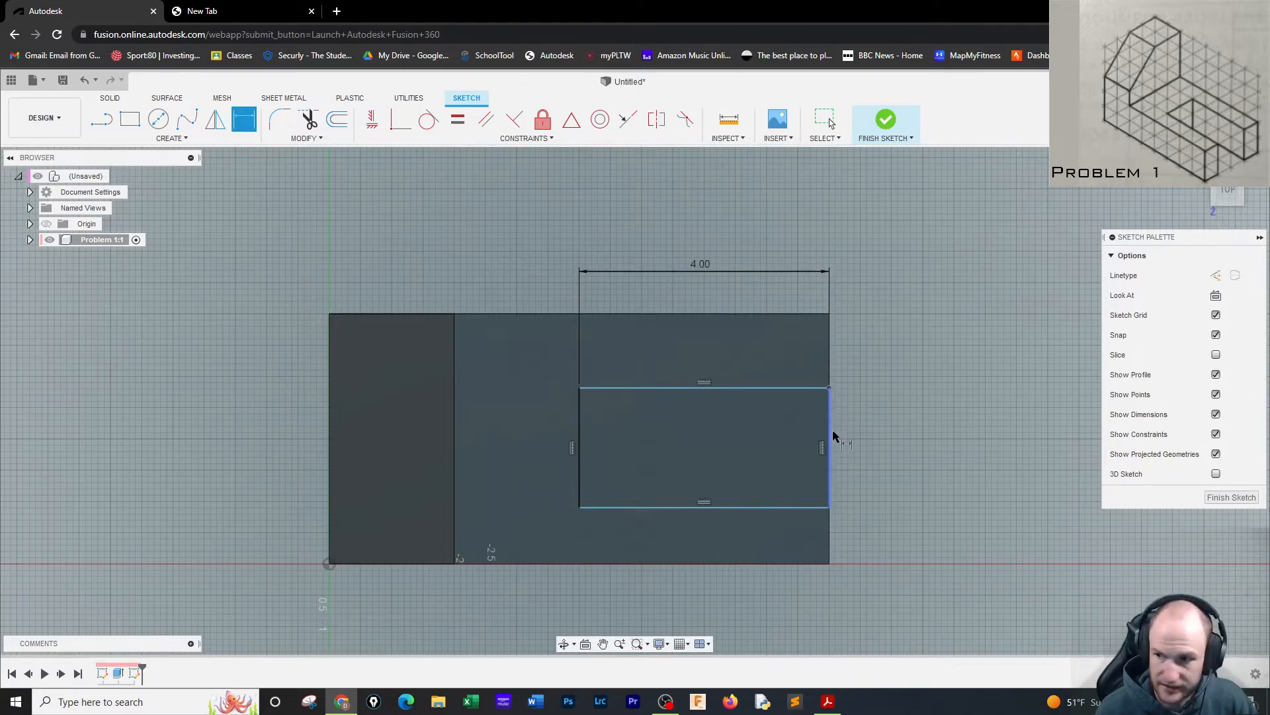
# Step: Dimension the distance between the rectangle's upper long side and the parallel block edge to 1 in
pyautogui.click(731, 388)
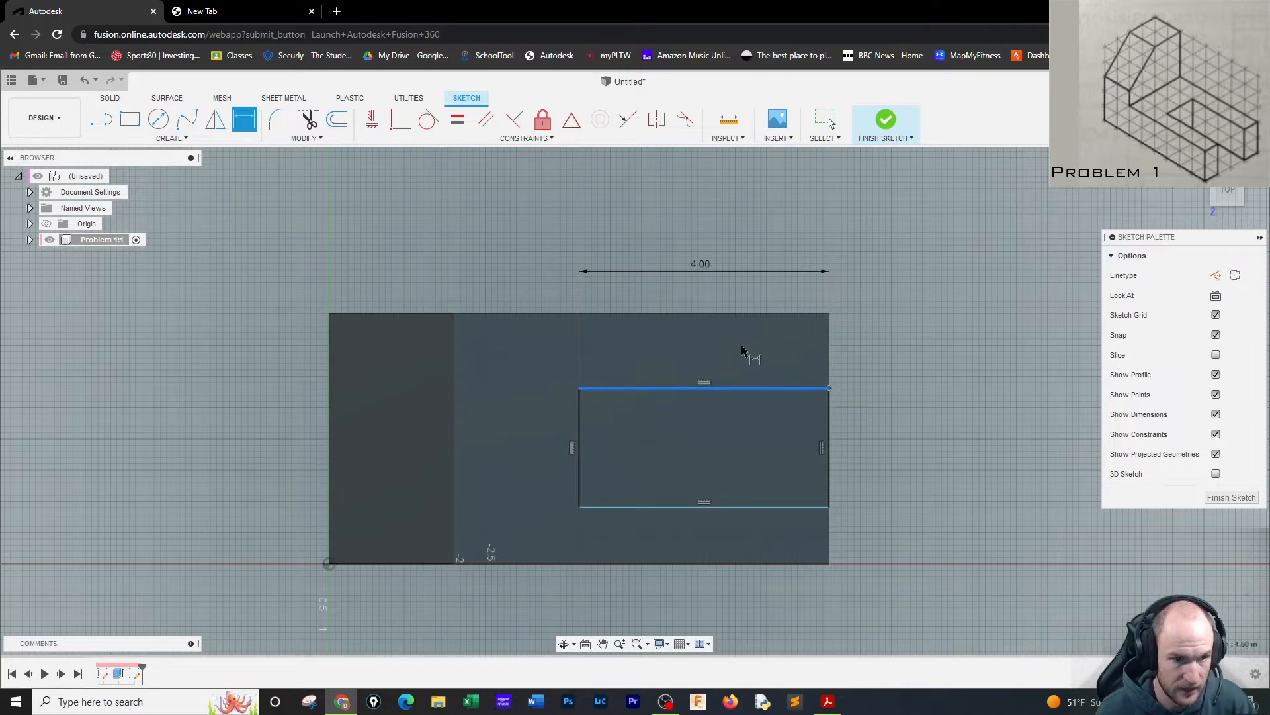
pyautogui.click(751, 319)
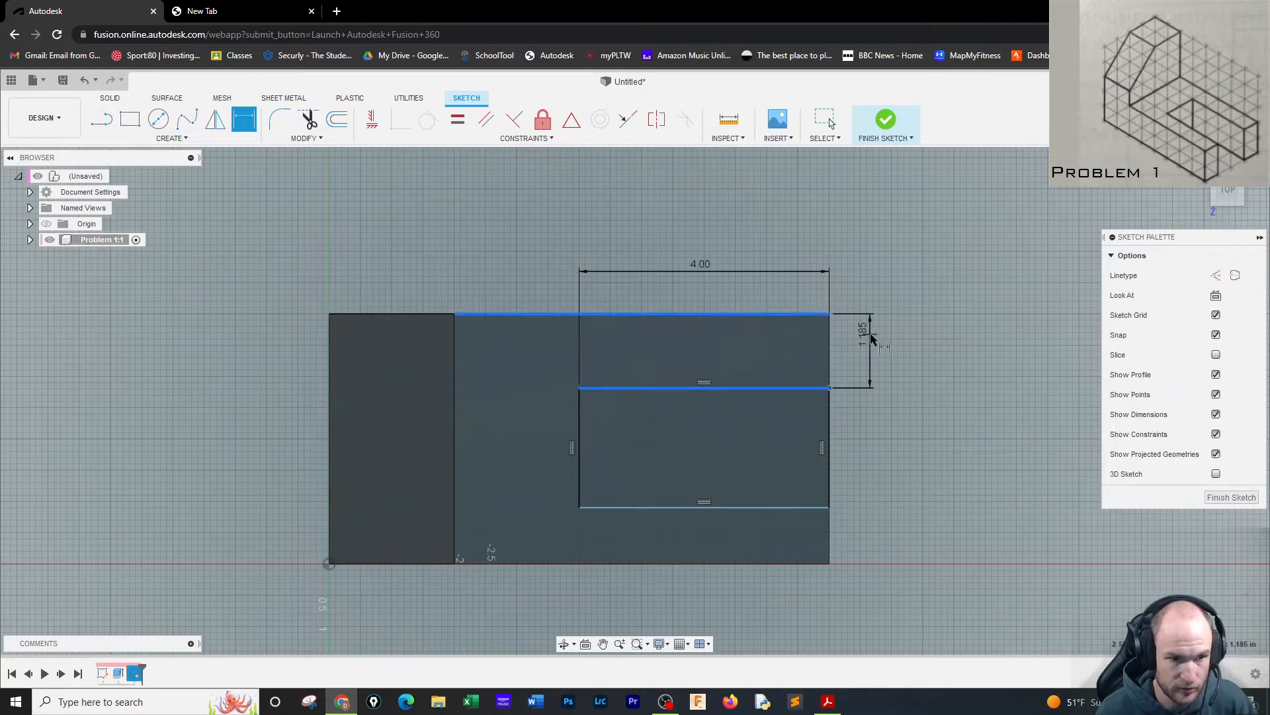
pyautogui.click(872, 342)
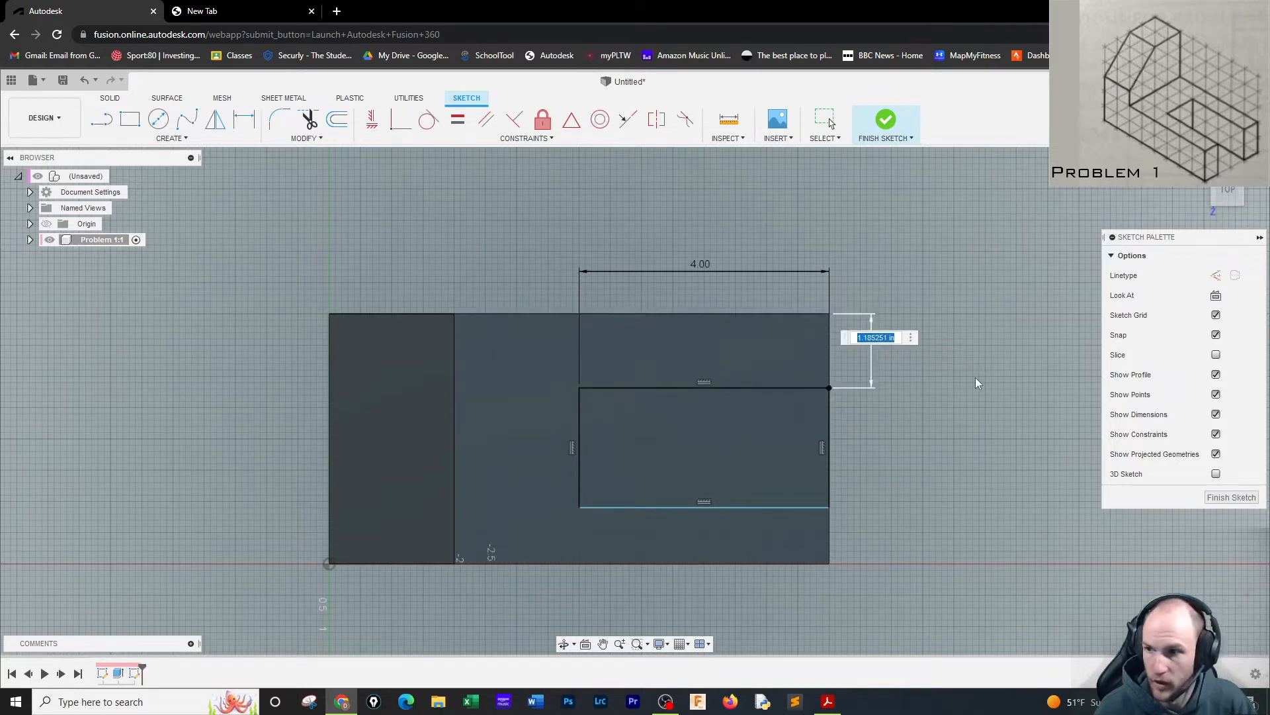
pyautogui.write('1')
pyautogui.press('Return')
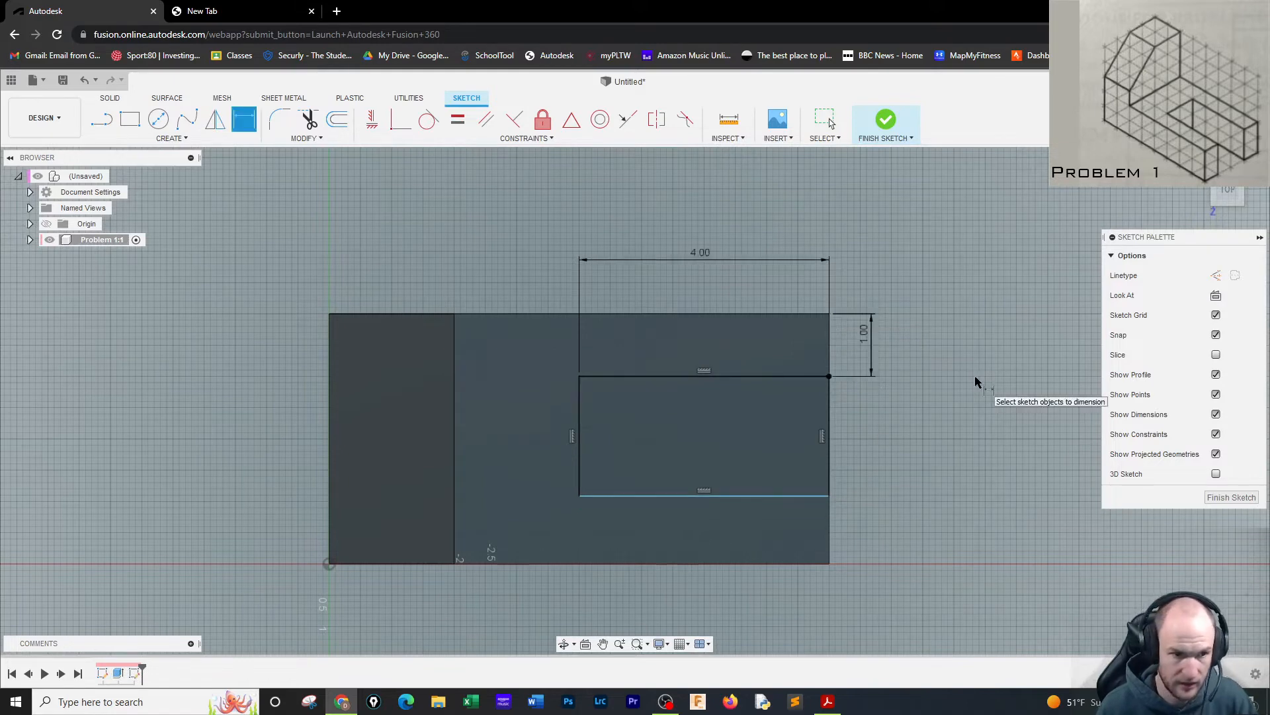
# Step: Dimension the rectangle's width to 2 in and finish the sketch
pyautogui.click(580, 456)
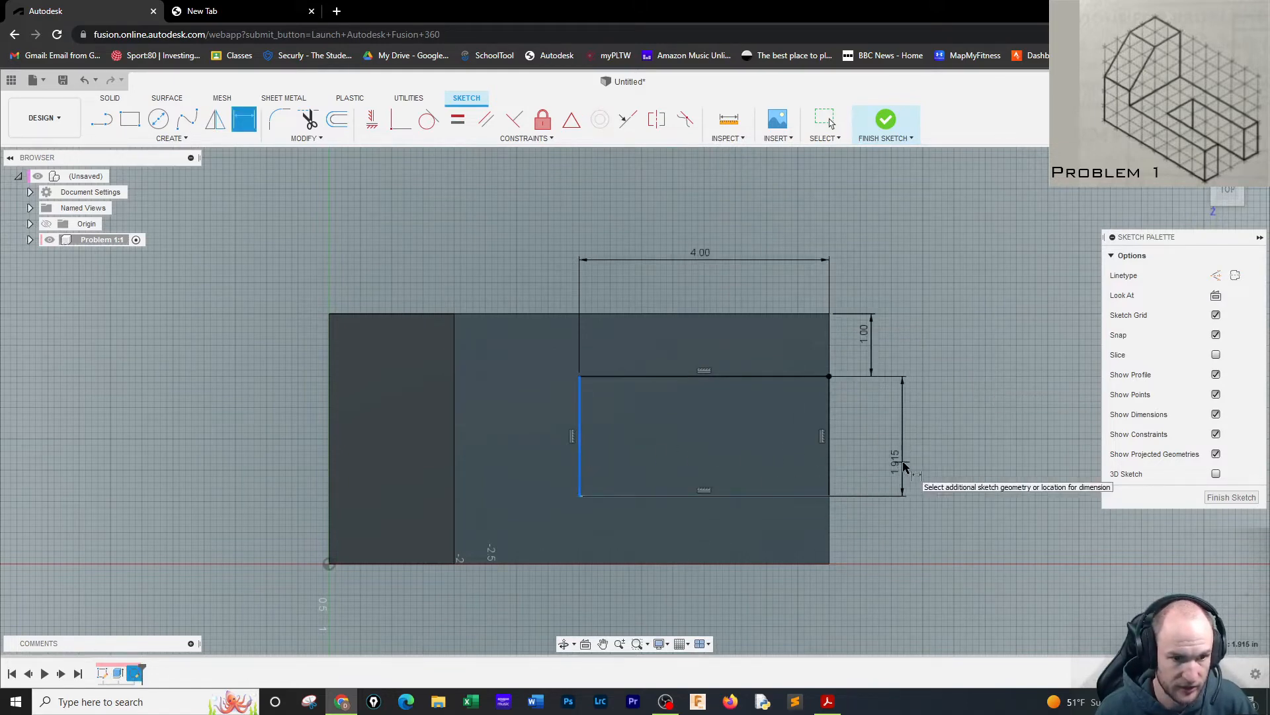
pyautogui.click(903, 465)
pyautogui.write('2')
pyautogui.press('Return')
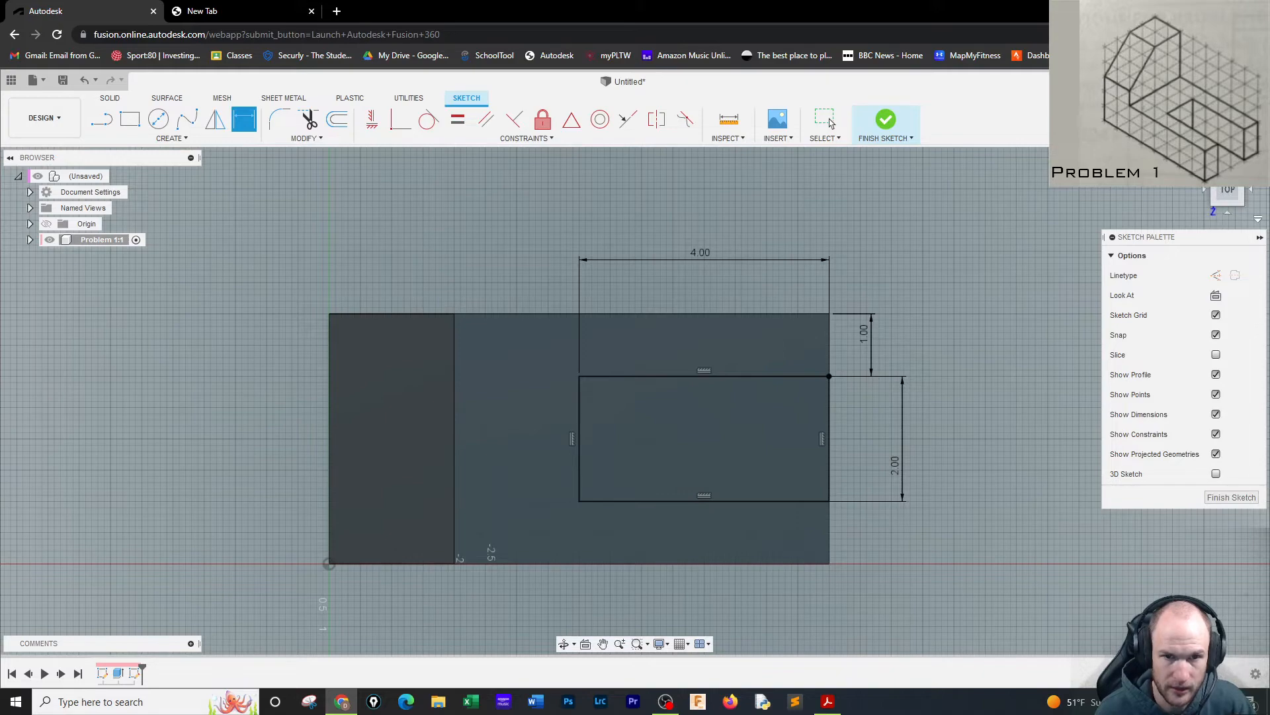
pyautogui.click(1196, 161)
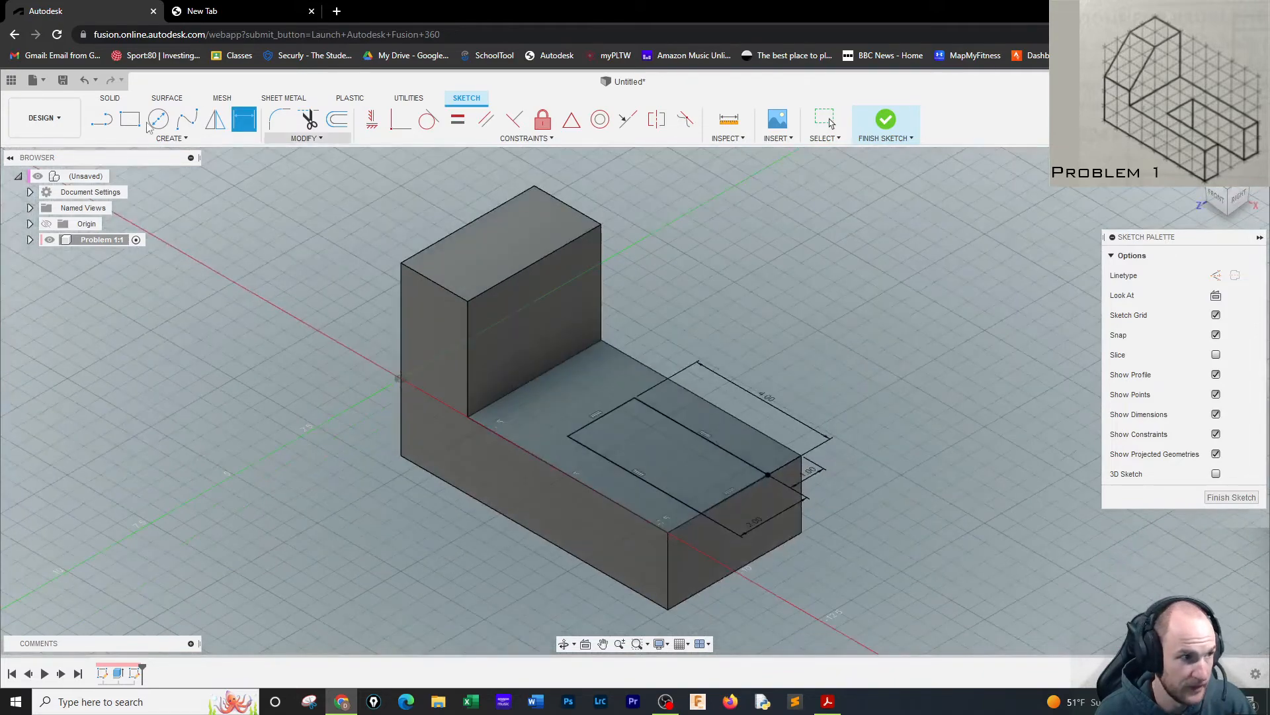
pyautogui.click(885, 121)
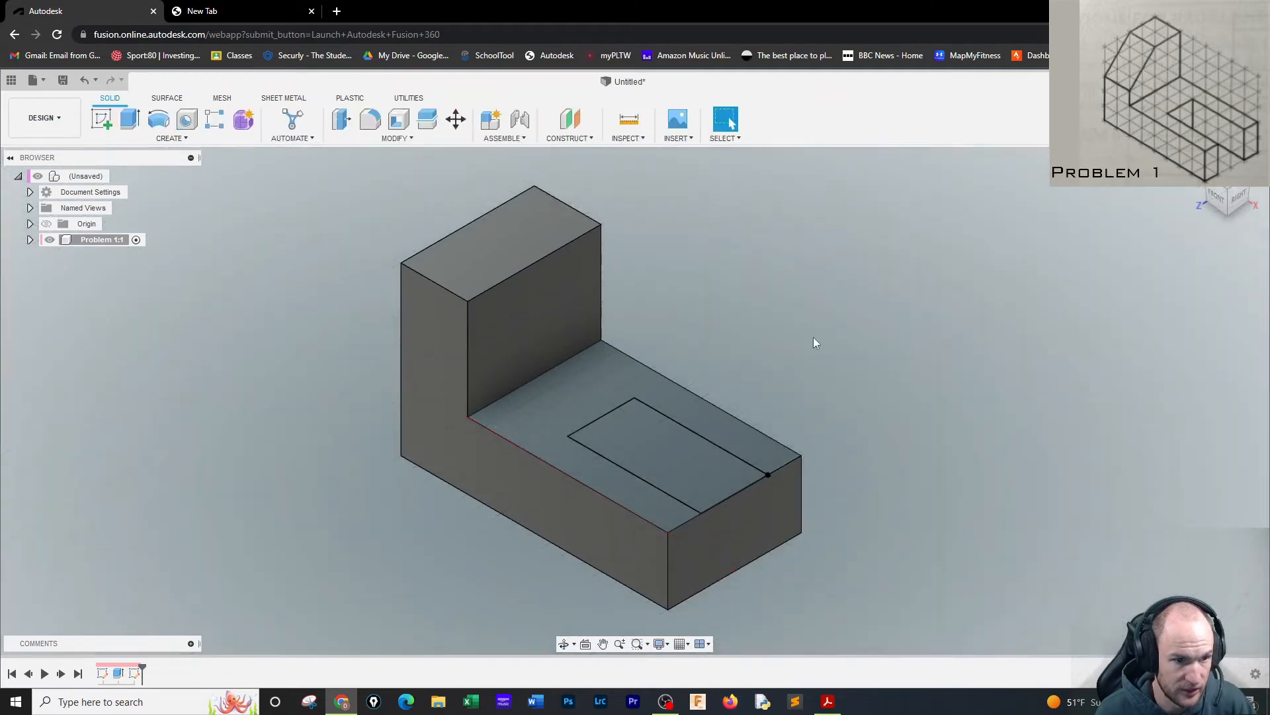
# Step: Extrude the rectangle downward as a cut through the base to form an open-ended slot
pyautogui.click(130, 120)
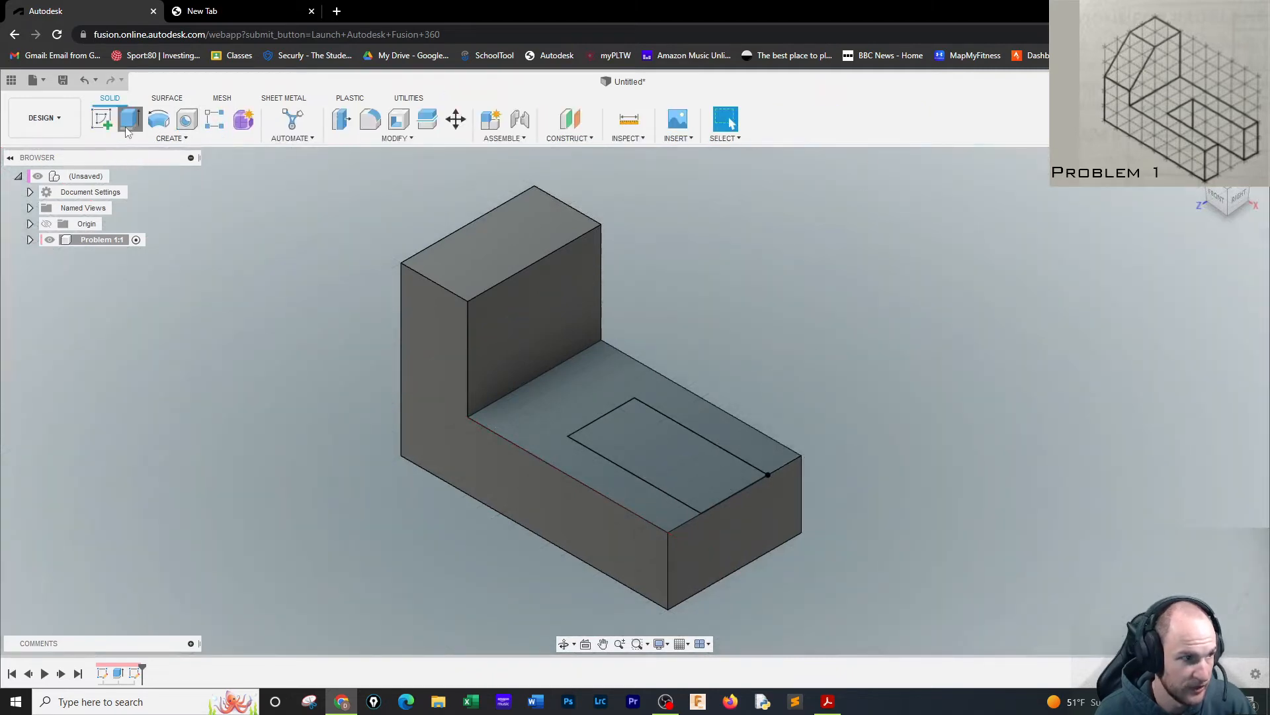
pyautogui.click(657, 453)
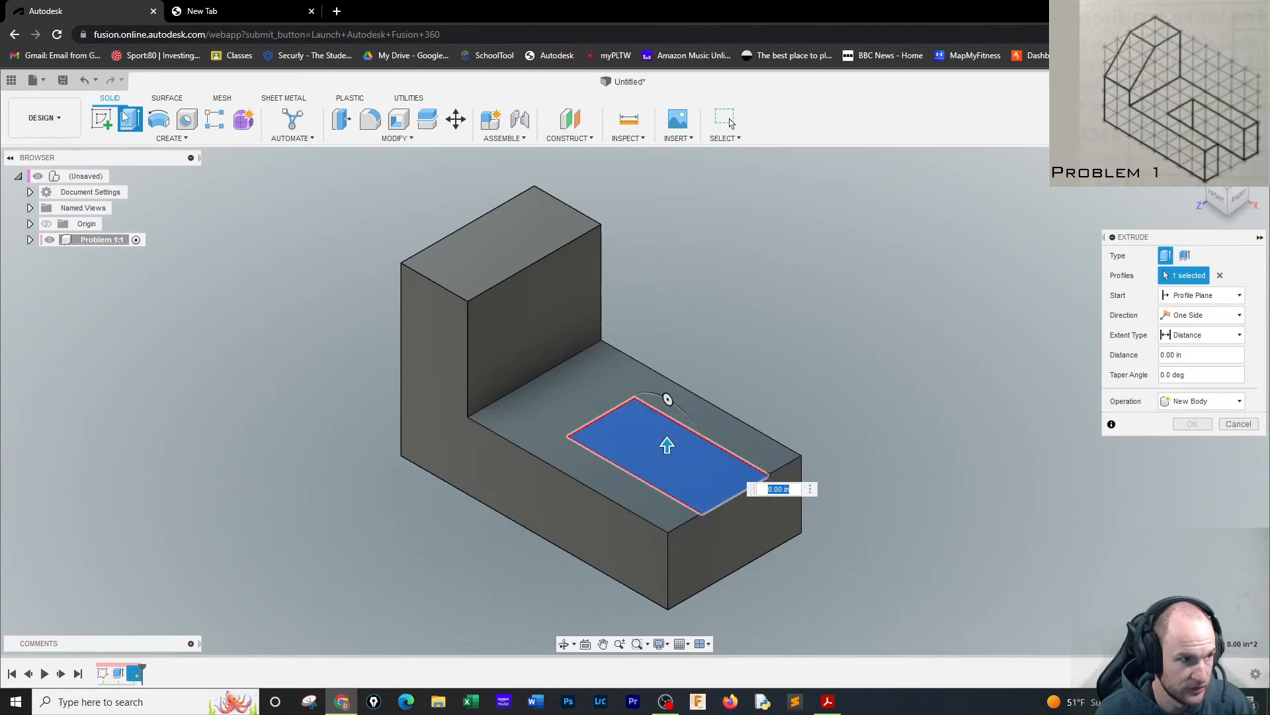
pyautogui.moveTo(667, 445); pyautogui.dragTo(774, 582)
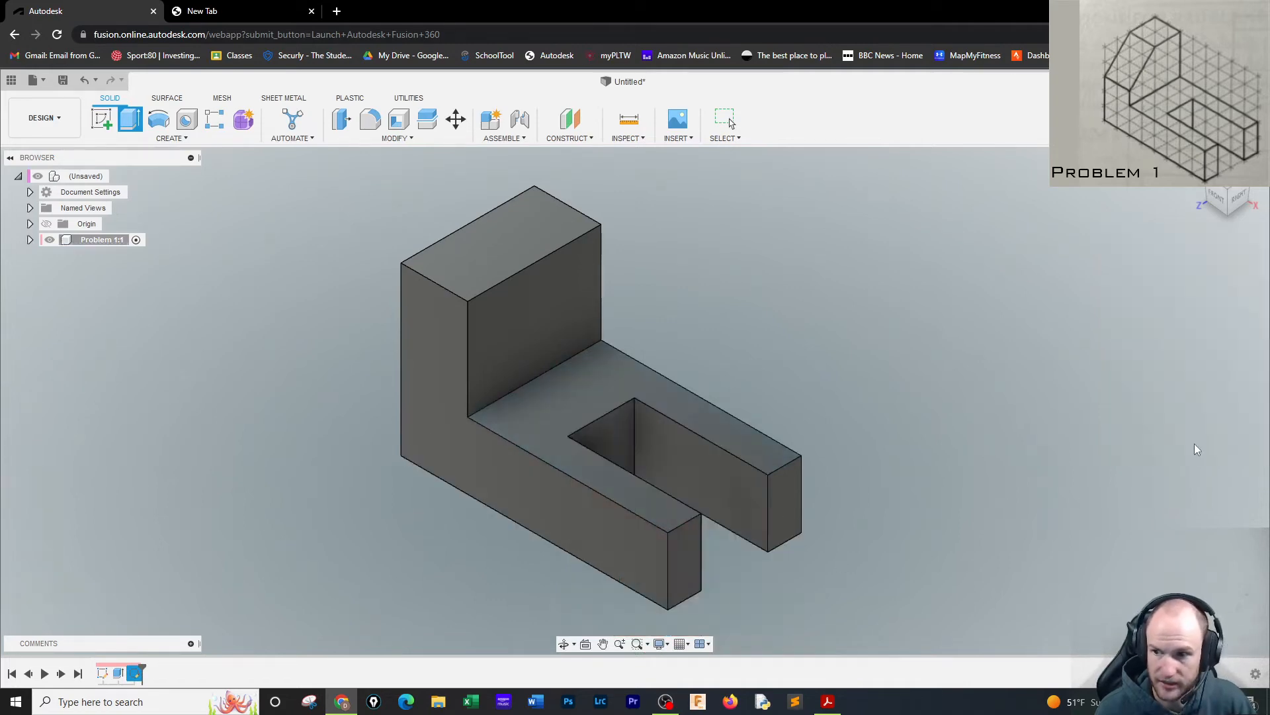
pyautogui.click(1193, 445)
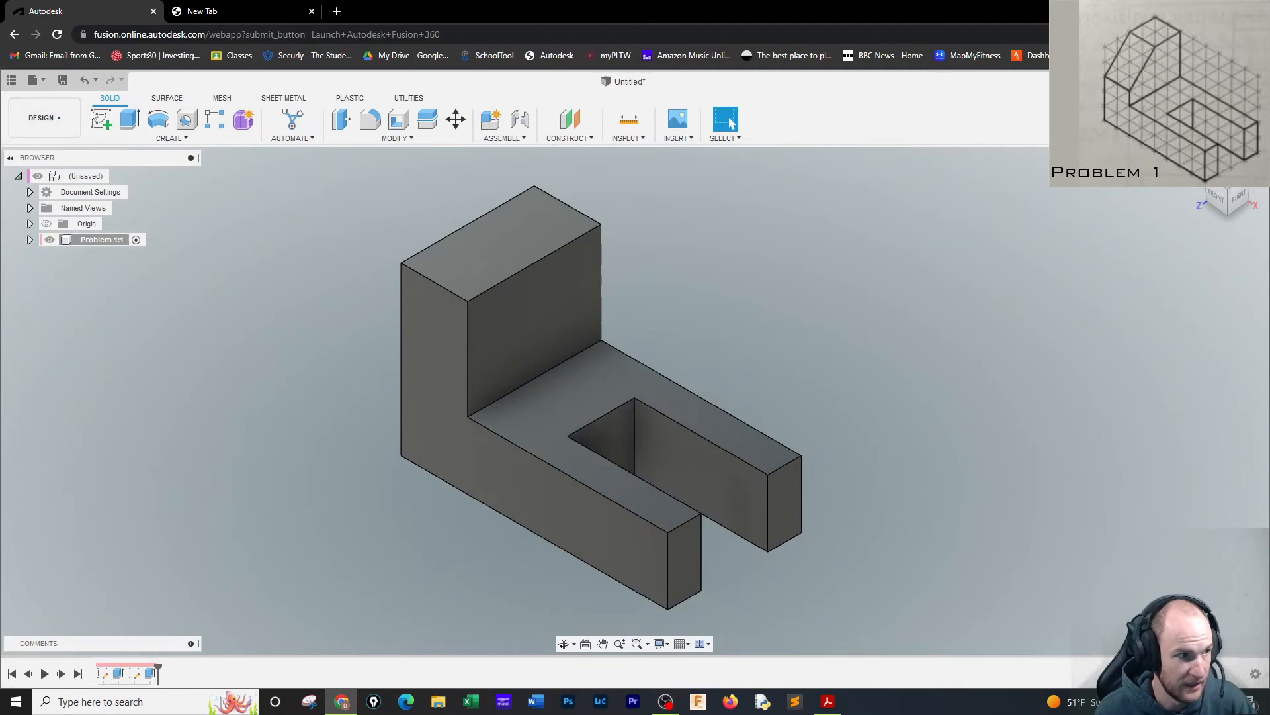
# Step: Sketch a triangle in the upper-left corner of the upright's inner face, its lower corner about 0.84 in above the face's lower edge
pyautogui.click(101, 119)
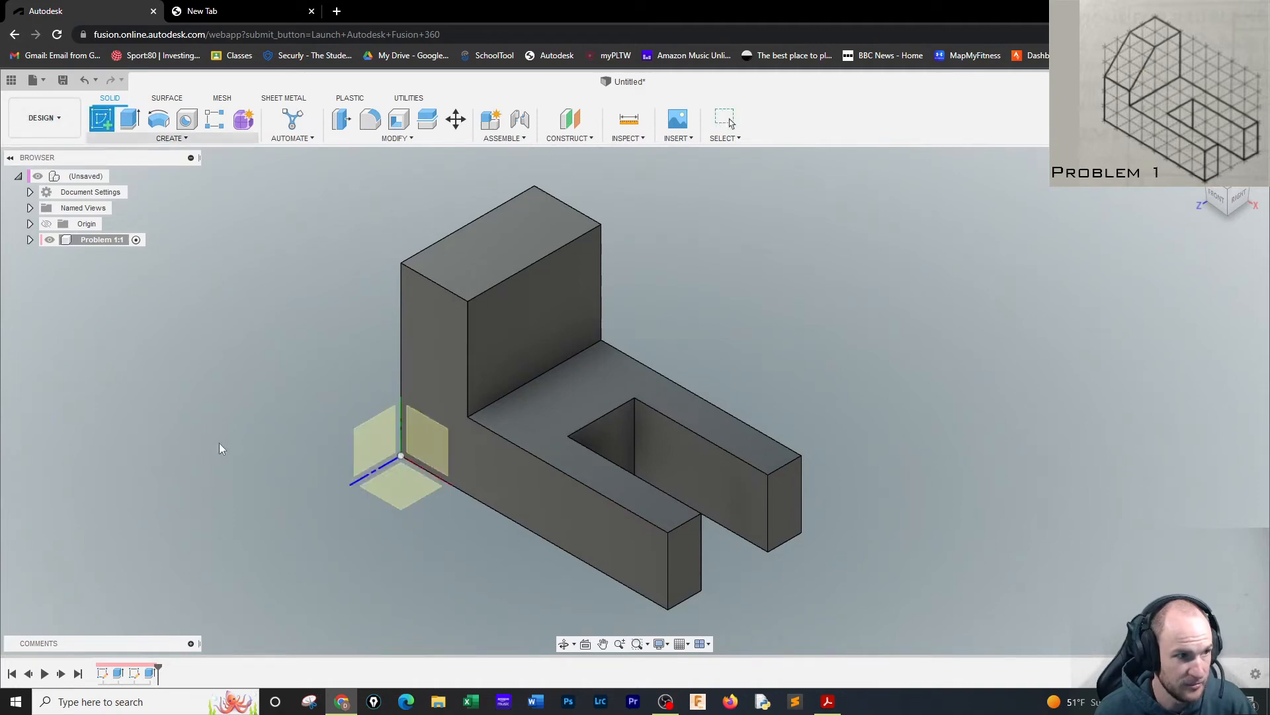
pyautogui.click(511, 322)
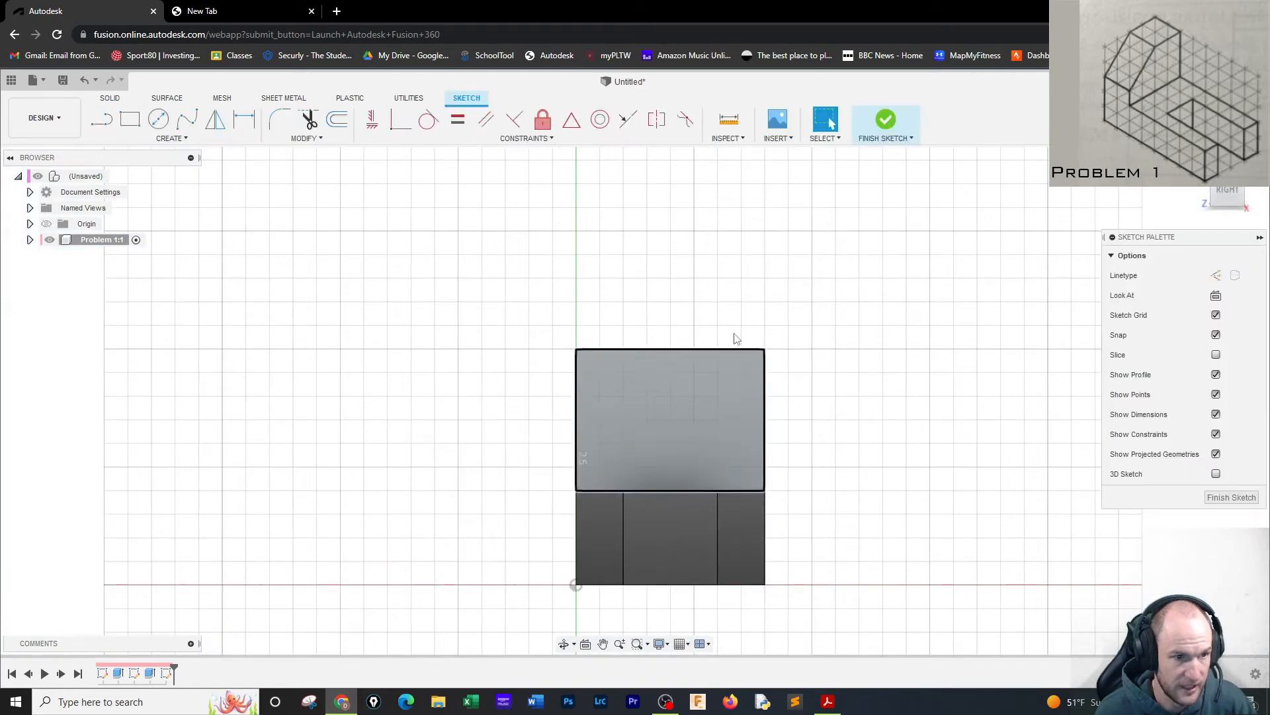
pyautogui.click(101, 119)
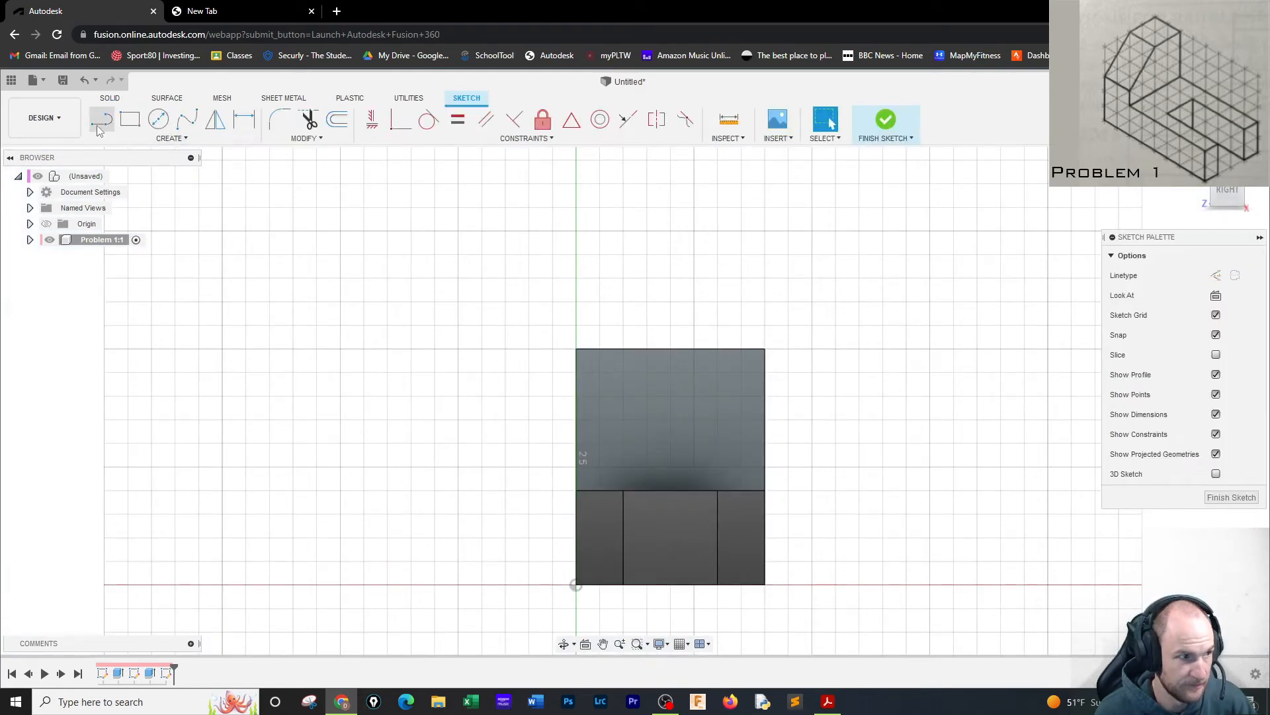
pyautogui.click(577, 451)
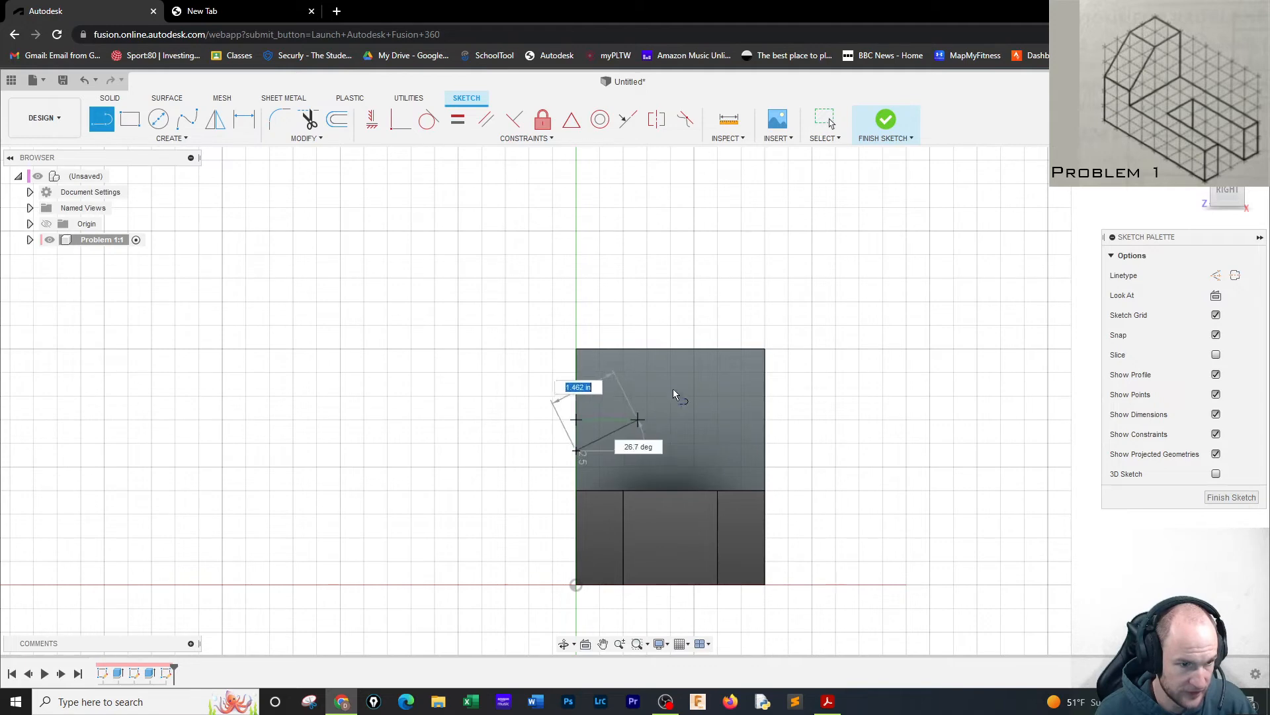
pyautogui.click(701, 350)
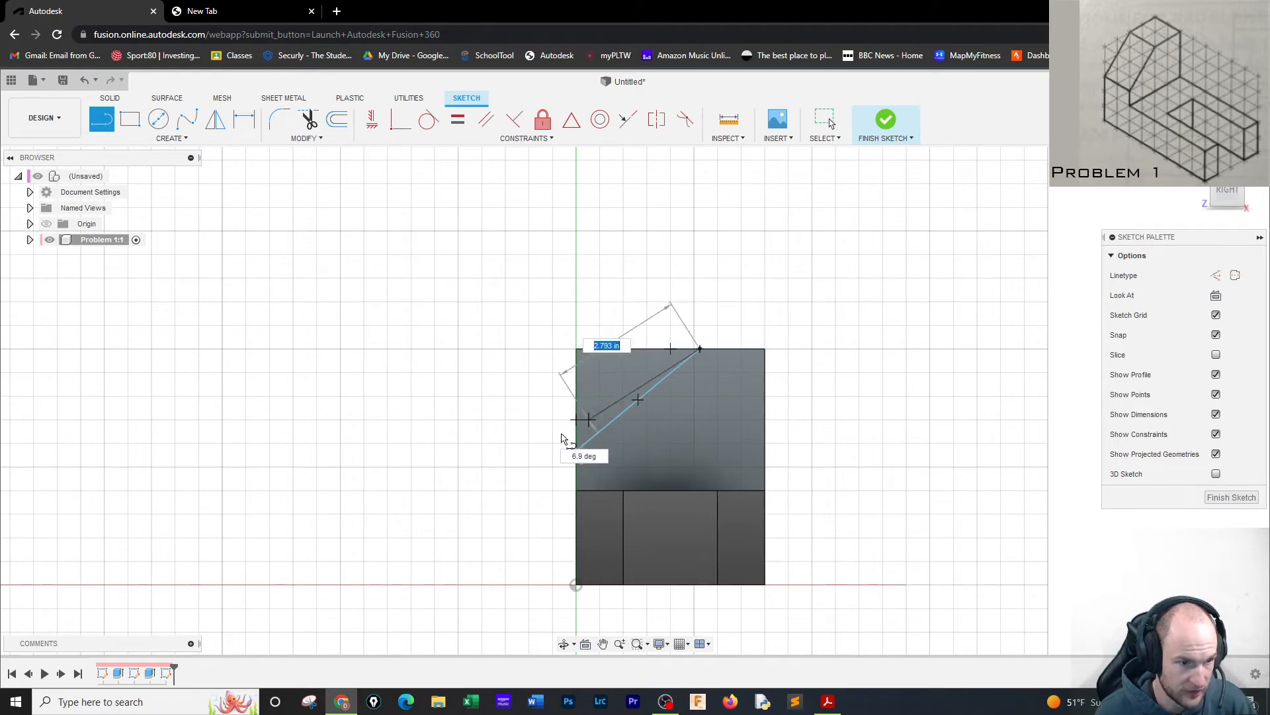
pyautogui.click(578, 348)
pyautogui.click(578, 348)
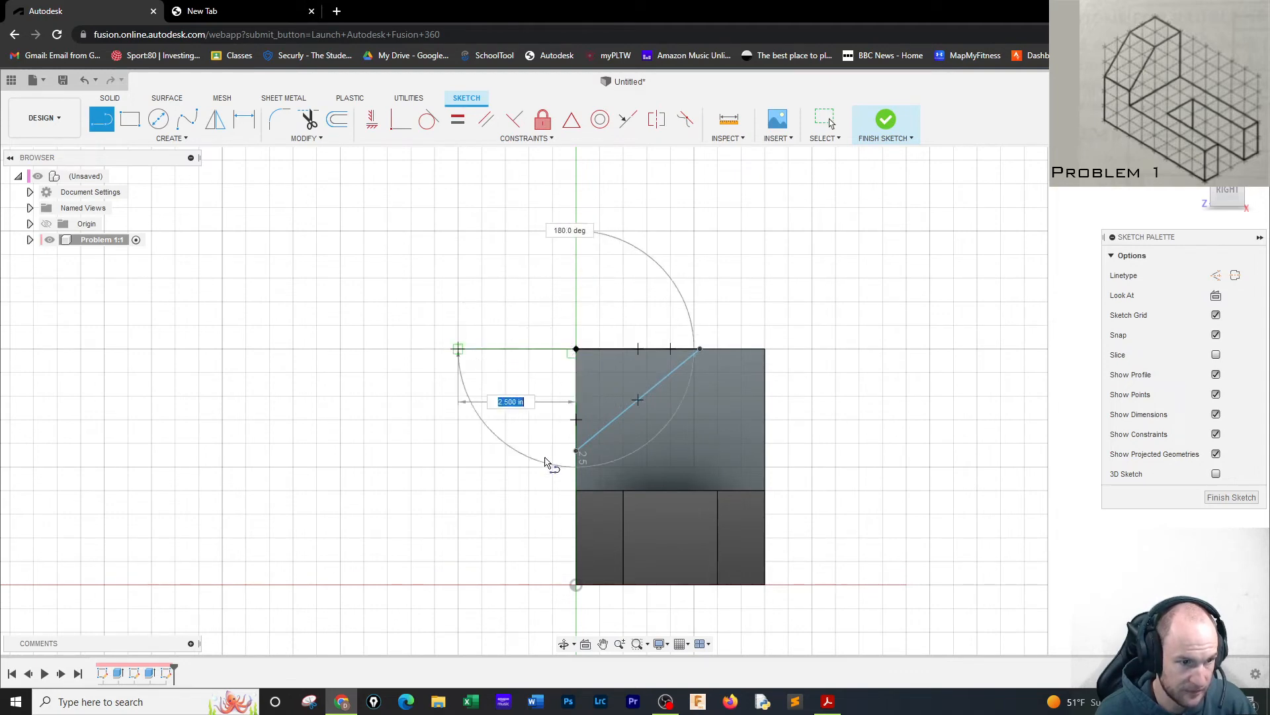
pyautogui.press('Escape')
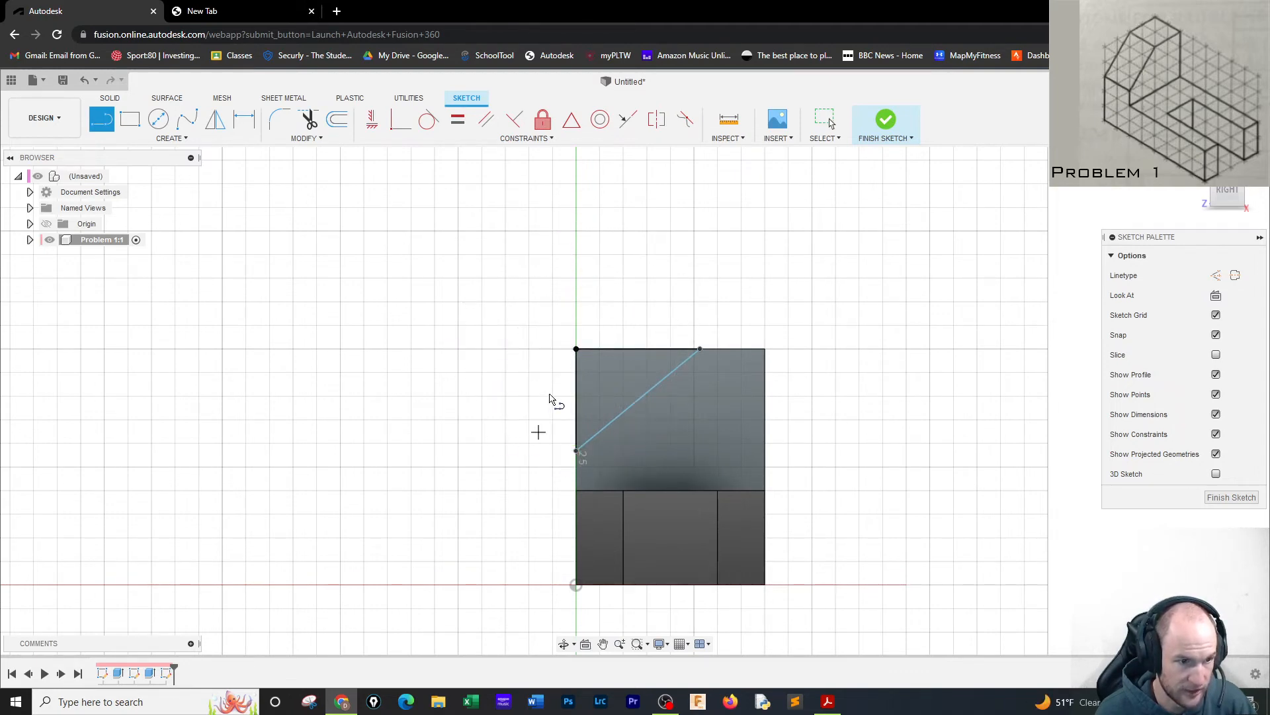
# Step: Dimension the distance from the triangle's lower corner to the lower edge of the upright's face to 1 in
pyautogui.click(243, 121)
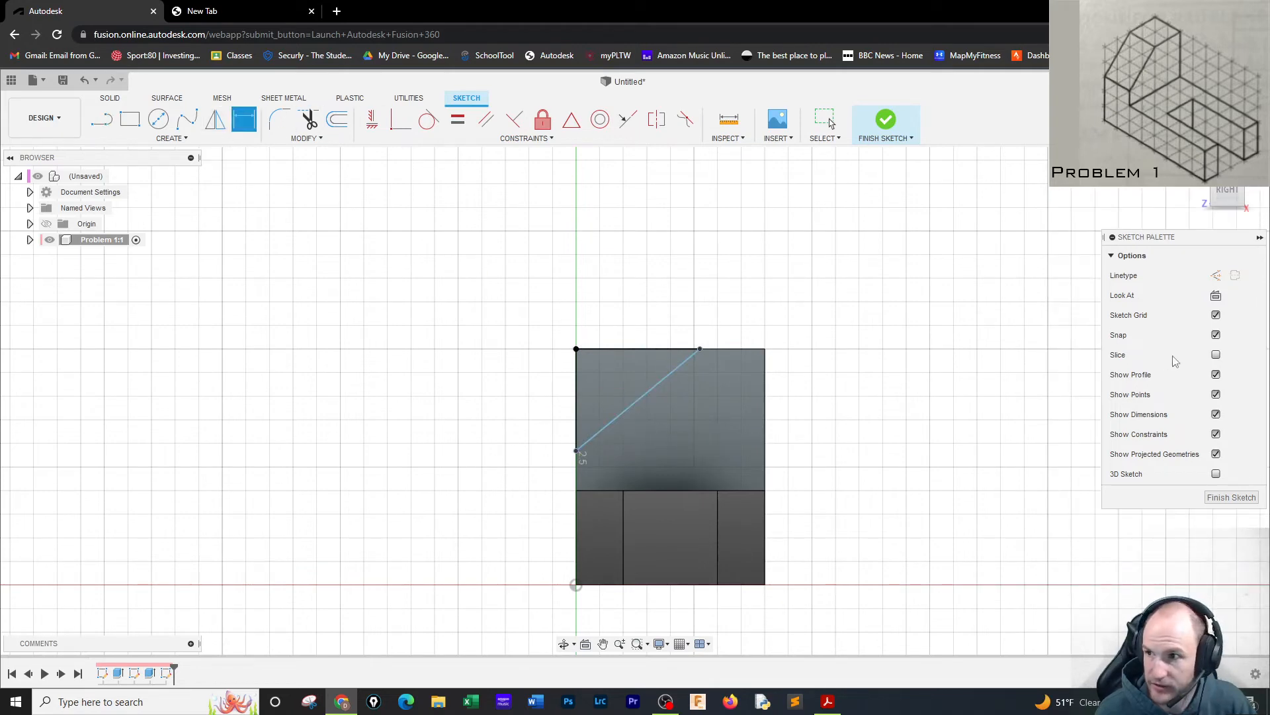
pyautogui.click(576, 451)
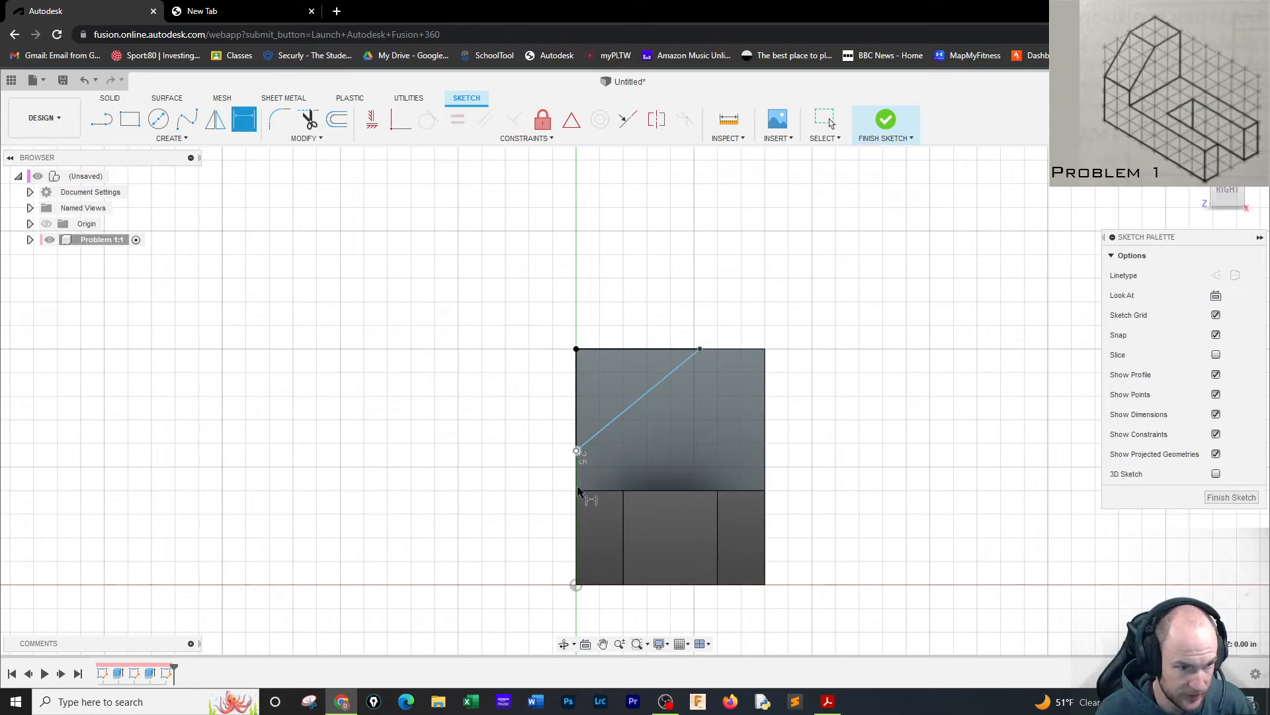
pyautogui.click(563, 490)
pyautogui.click(533, 485)
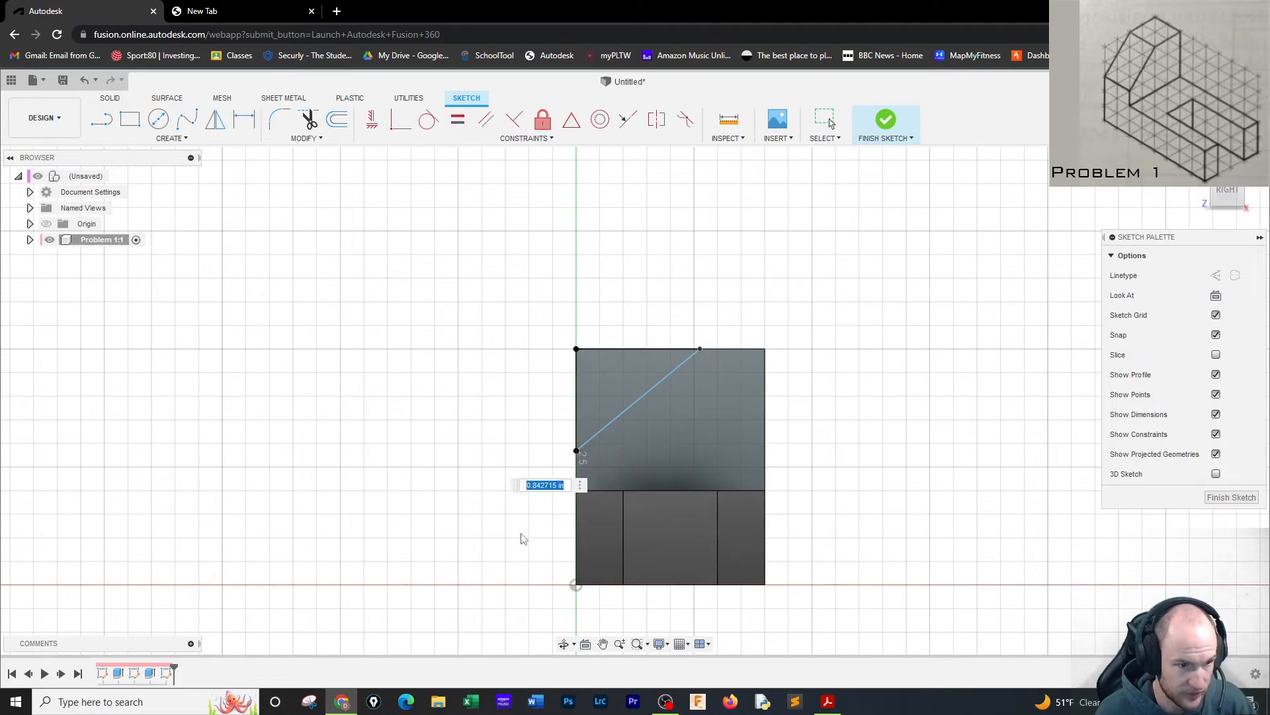
pyautogui.write('1')
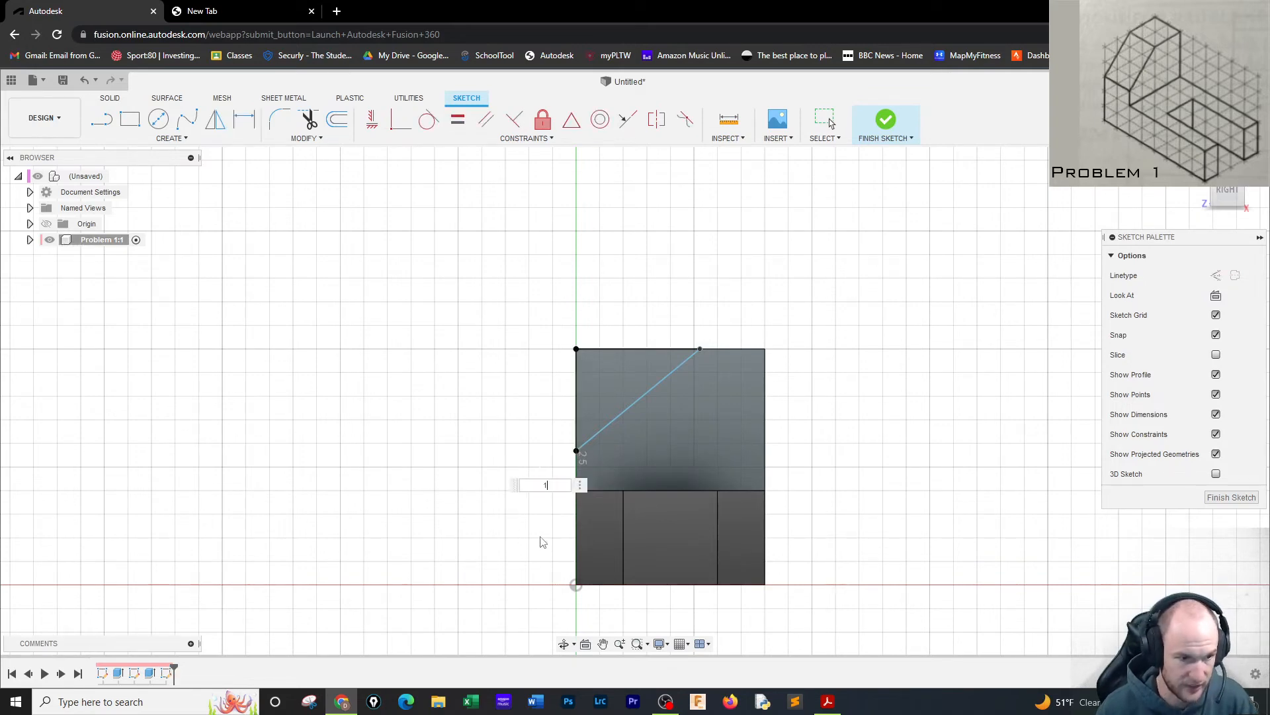
pyautogui.press('Return')
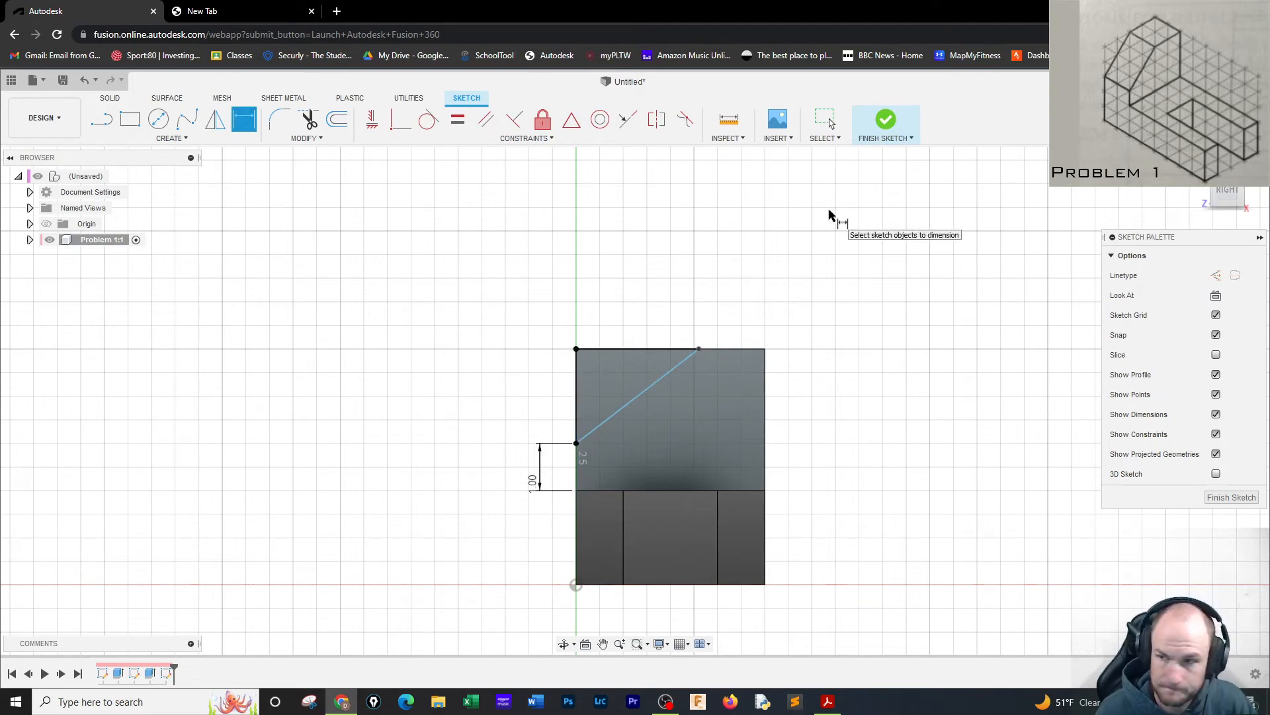
# Step: Dimension the distance from the triangle's corner on the top edge to the face's far upper corner to 2 in and finish the sketch
pyautogui.click(699, 349)
pyautogui.click(765, 349)
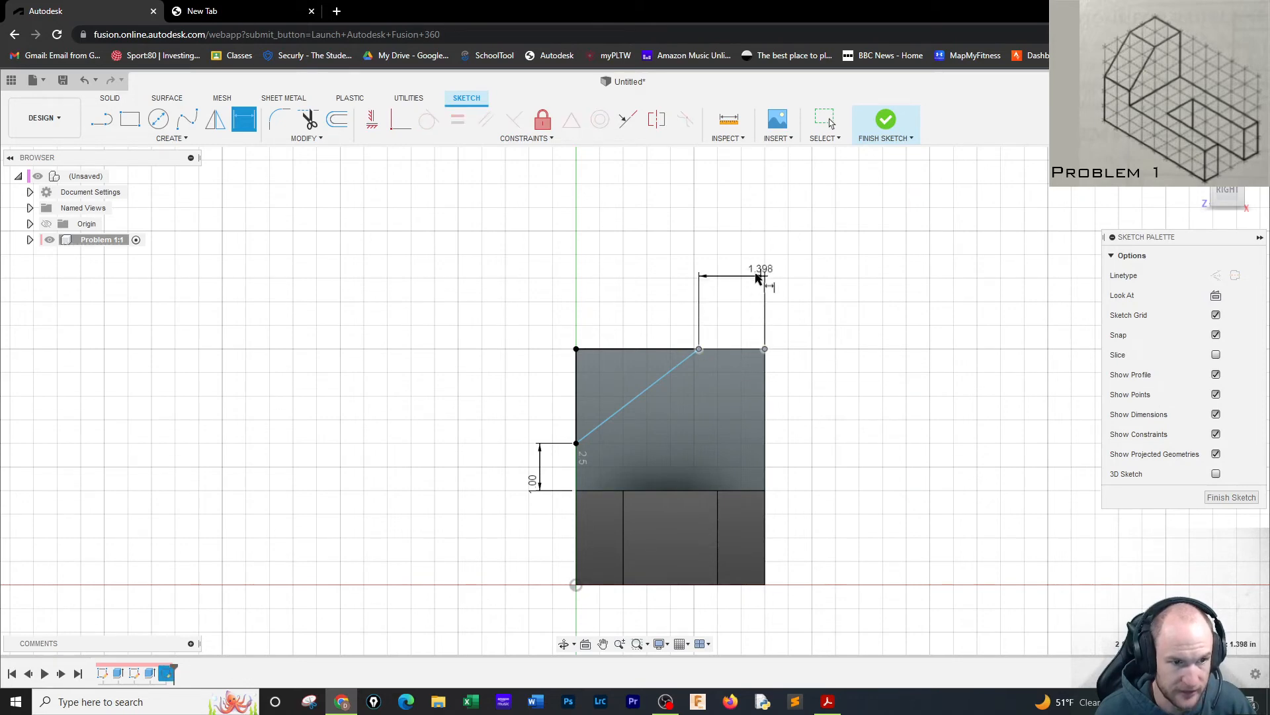
pyautogui.click(758, 275)
pyautogui.write('2')
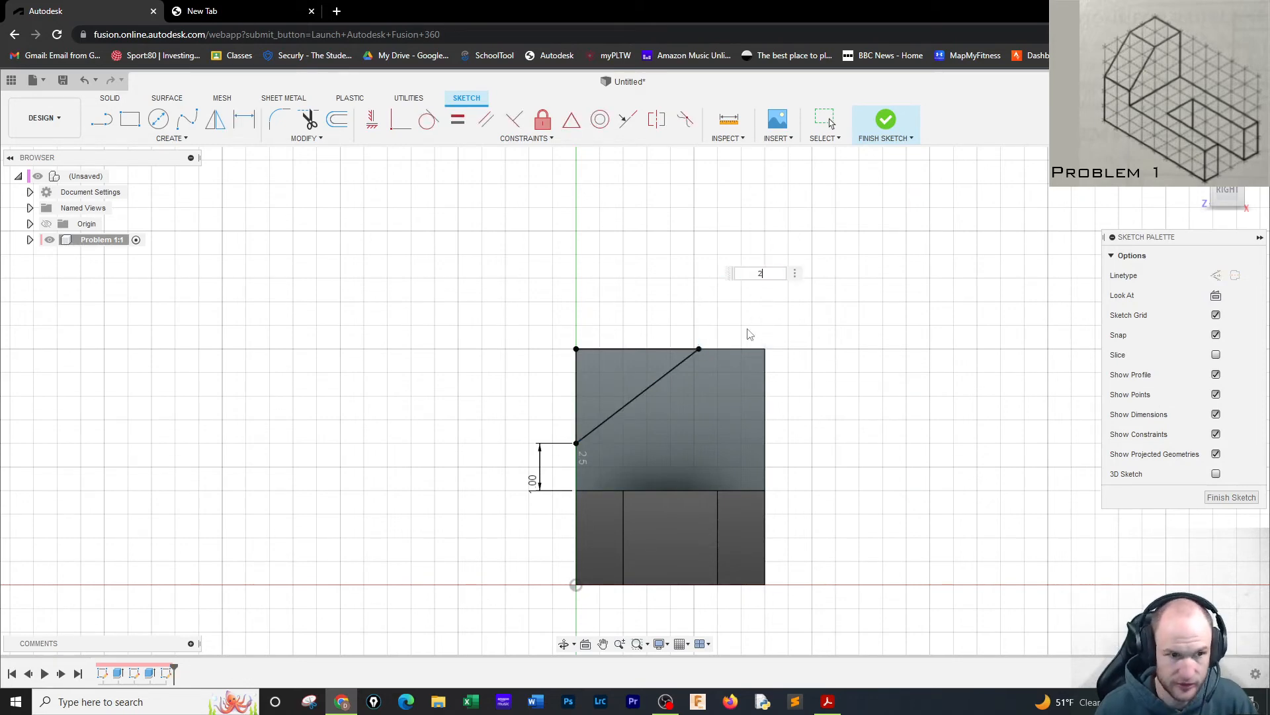
pyautogui.press('Return')
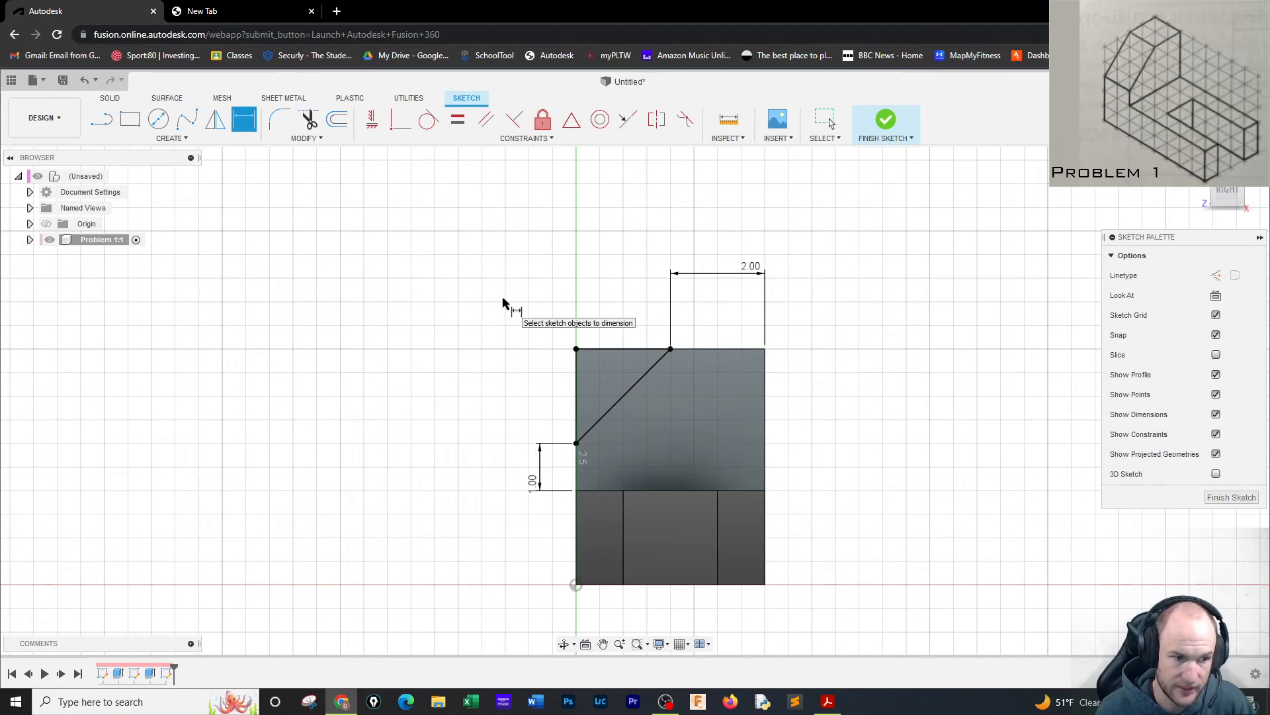
pyautogui.click(893, 120)
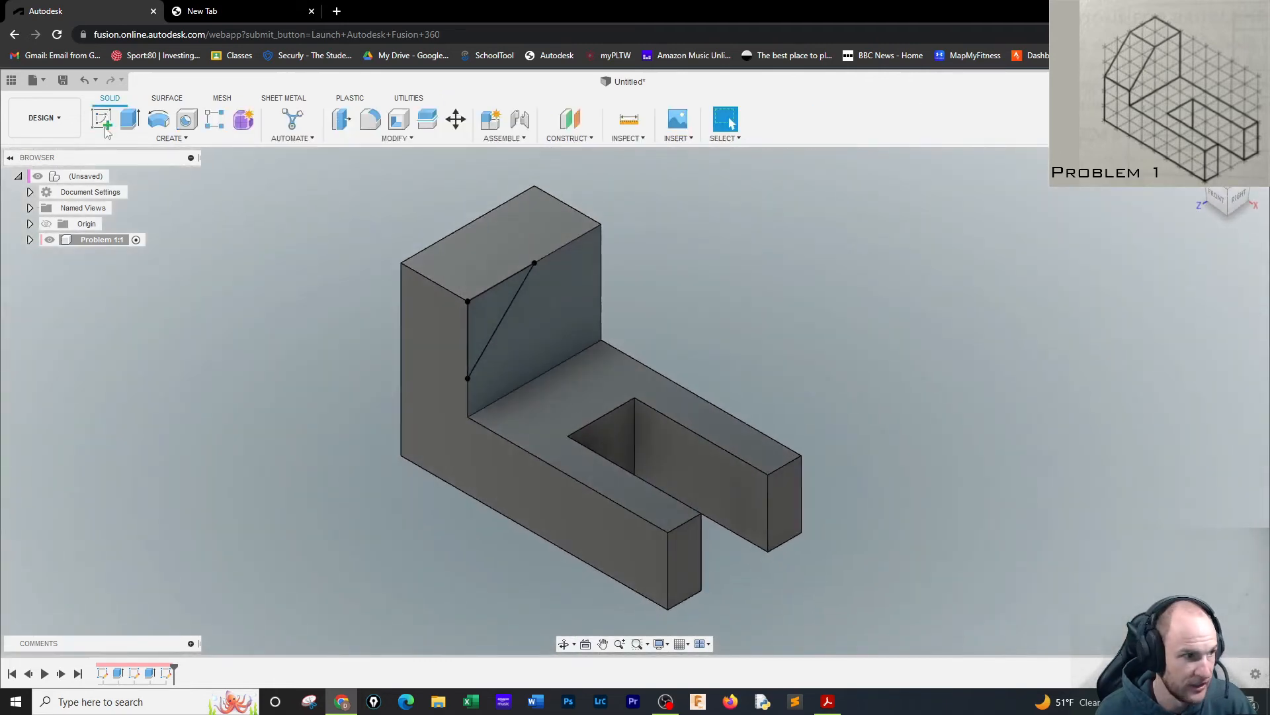
# Step: Extrude the triangle as a cut through the full thickness of the upright to form the angled corner
pyautogui.click(127, 124)
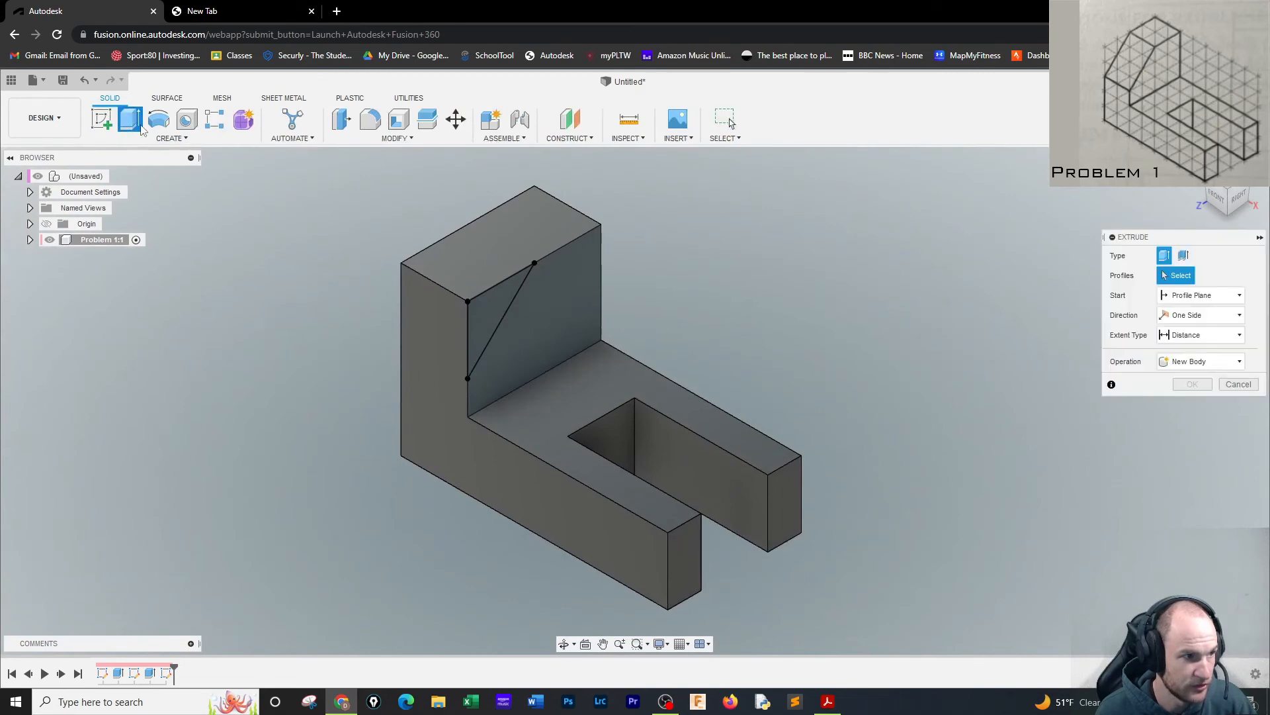
pyautogui.click(477, 309)
pyautogui.moveTo(503, 333); pyautogui.dragTo(358, 240)
pyautogui.click(1199, 444)
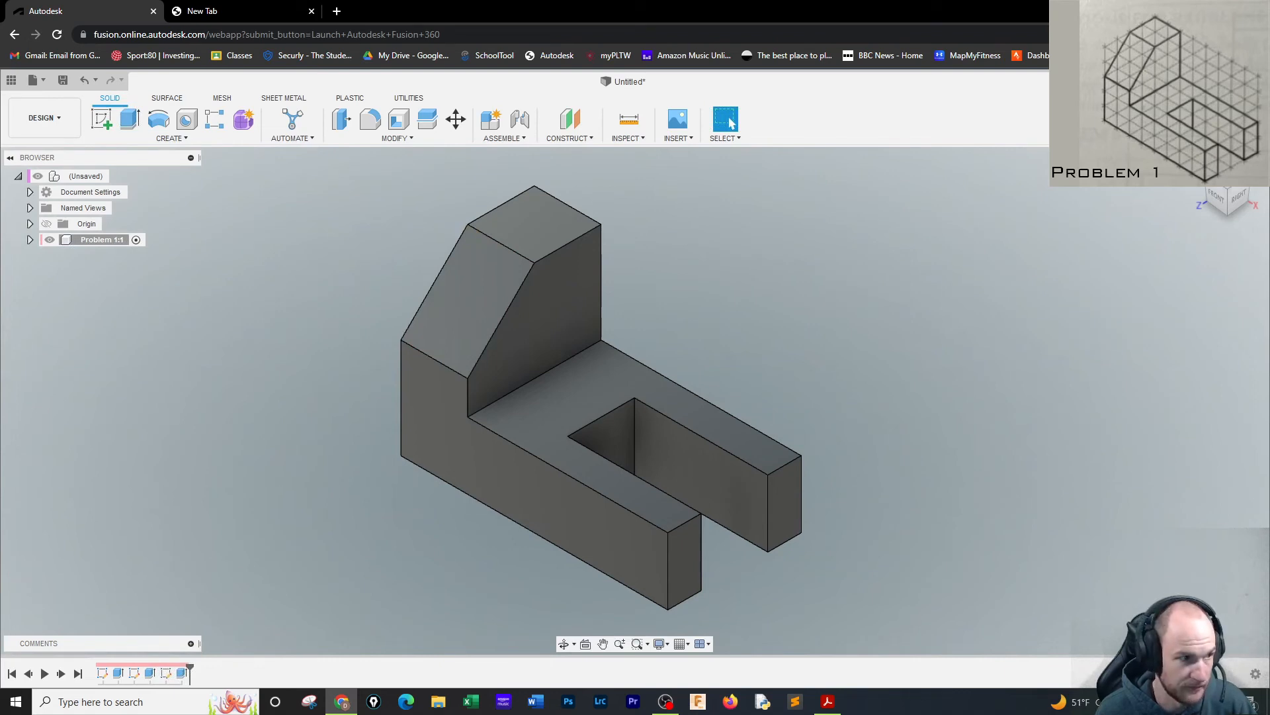
# Step: Apply the glossy paint appearance Paint - Enamel Glossy (Blue) to the Problem 1 component
pyautogui.rightClick(110, 238)
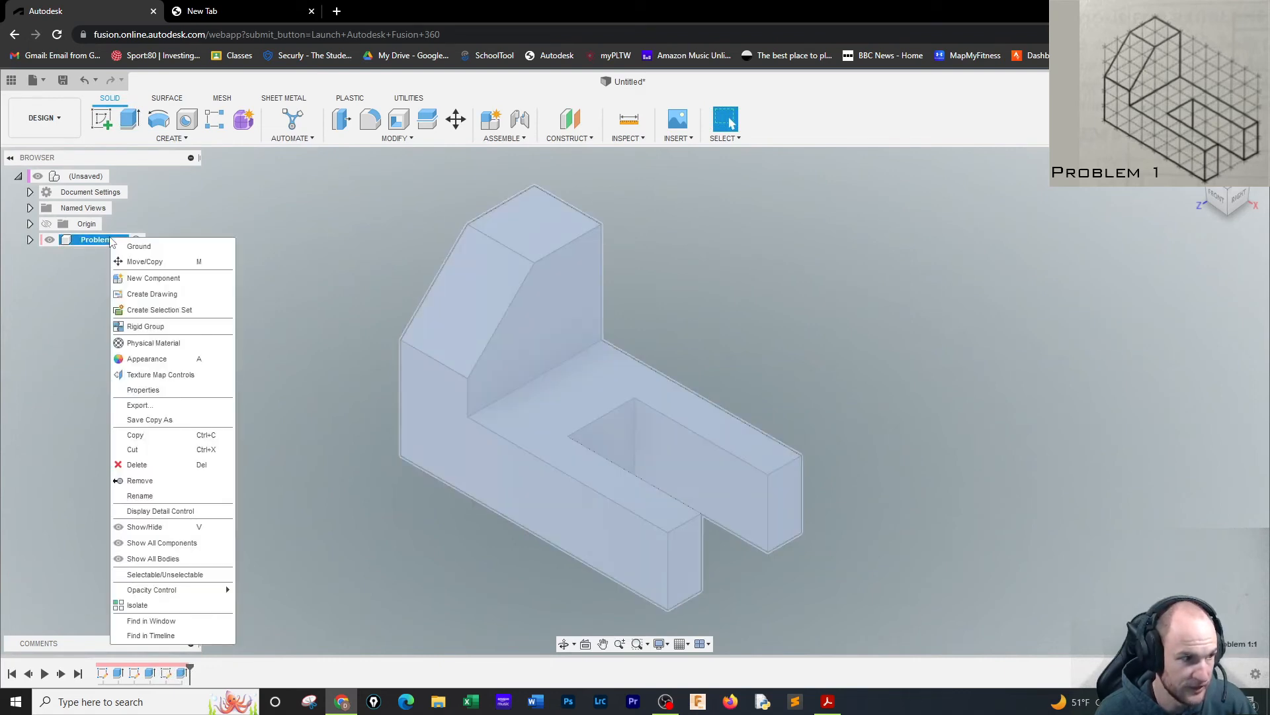
pyautogui.click(147, 359)
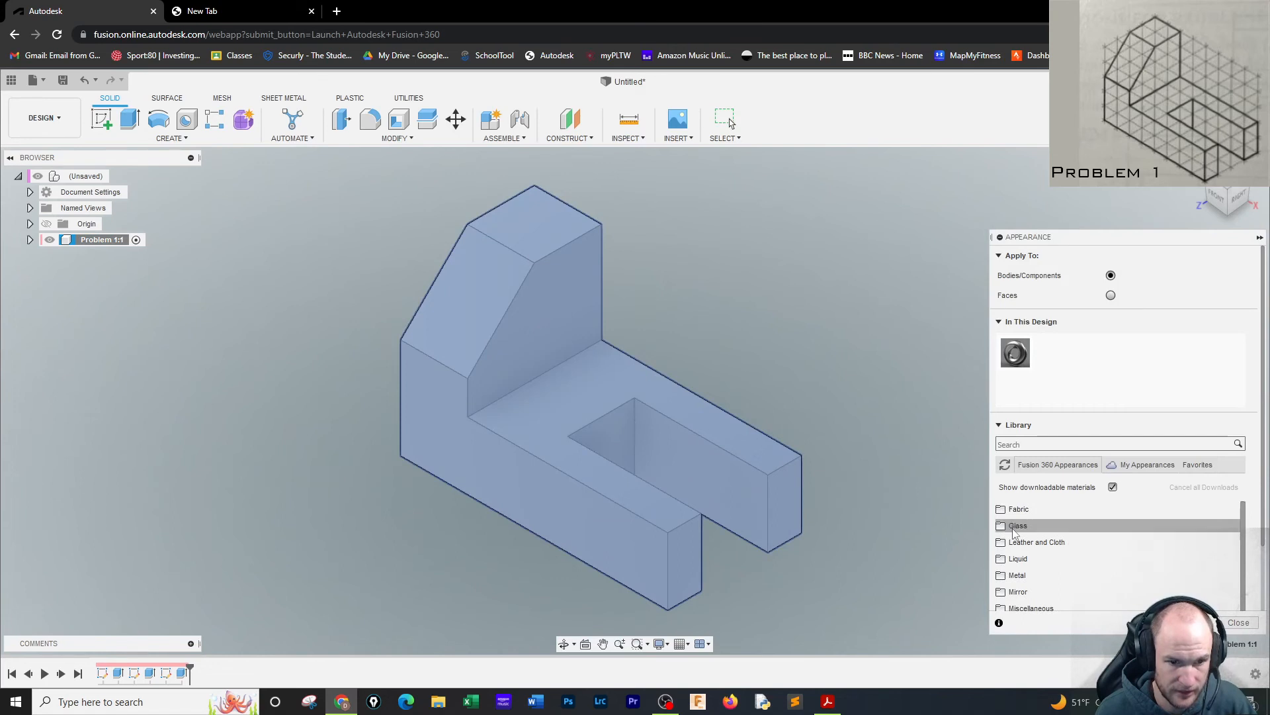
pyautogui.scroll(-1, 1023, 605)
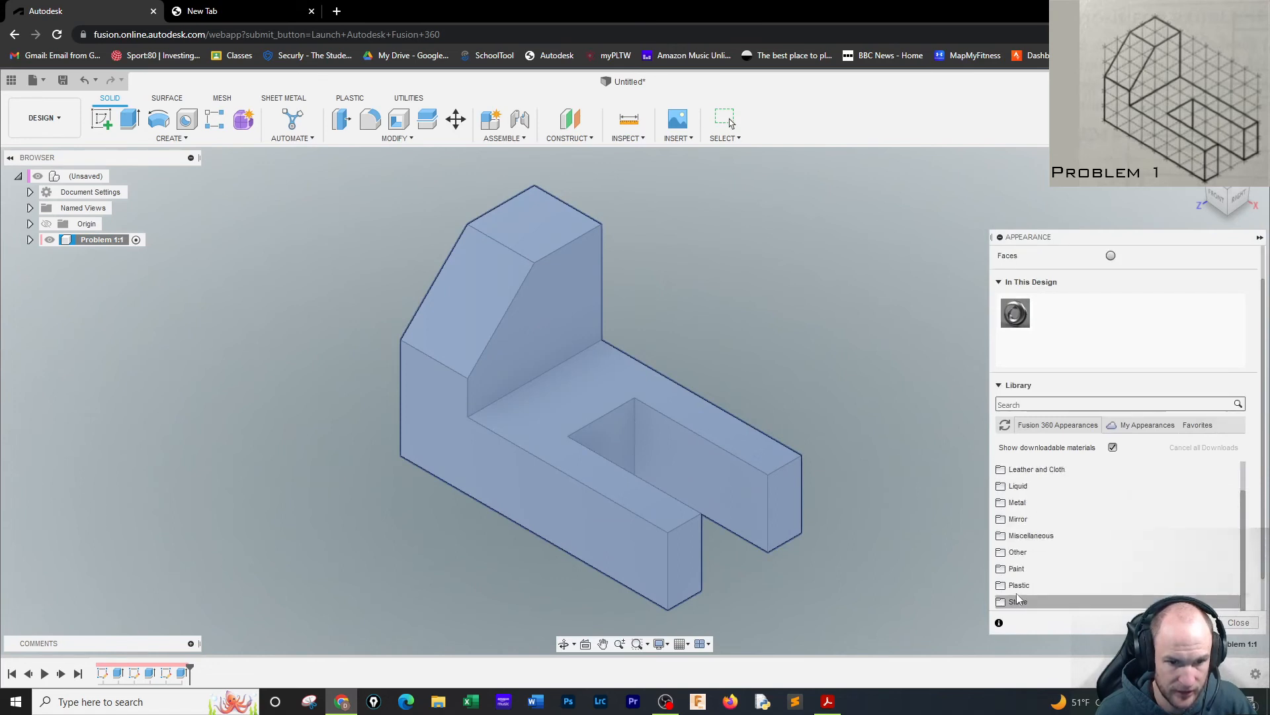
pyautogui.scroll(-2, 1050, 564)
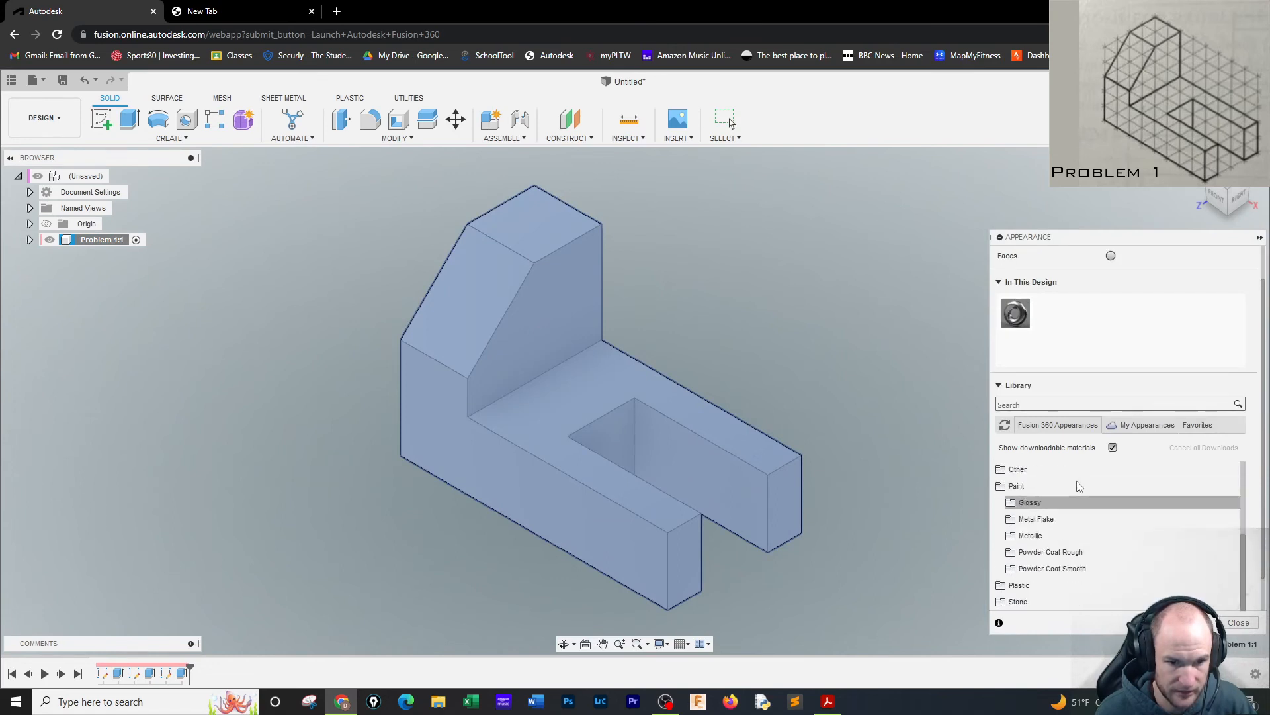
pyautogui.click(1045, 501)
pyautogui.moveTo(1031, 563)
pyautogui.mouseDown()
pyautogui.moveTo(785, 440)
pyautogui.moveTo(746, 461)
pyautogui.moveTo(757, 463)
pyautogui.mouseUp()
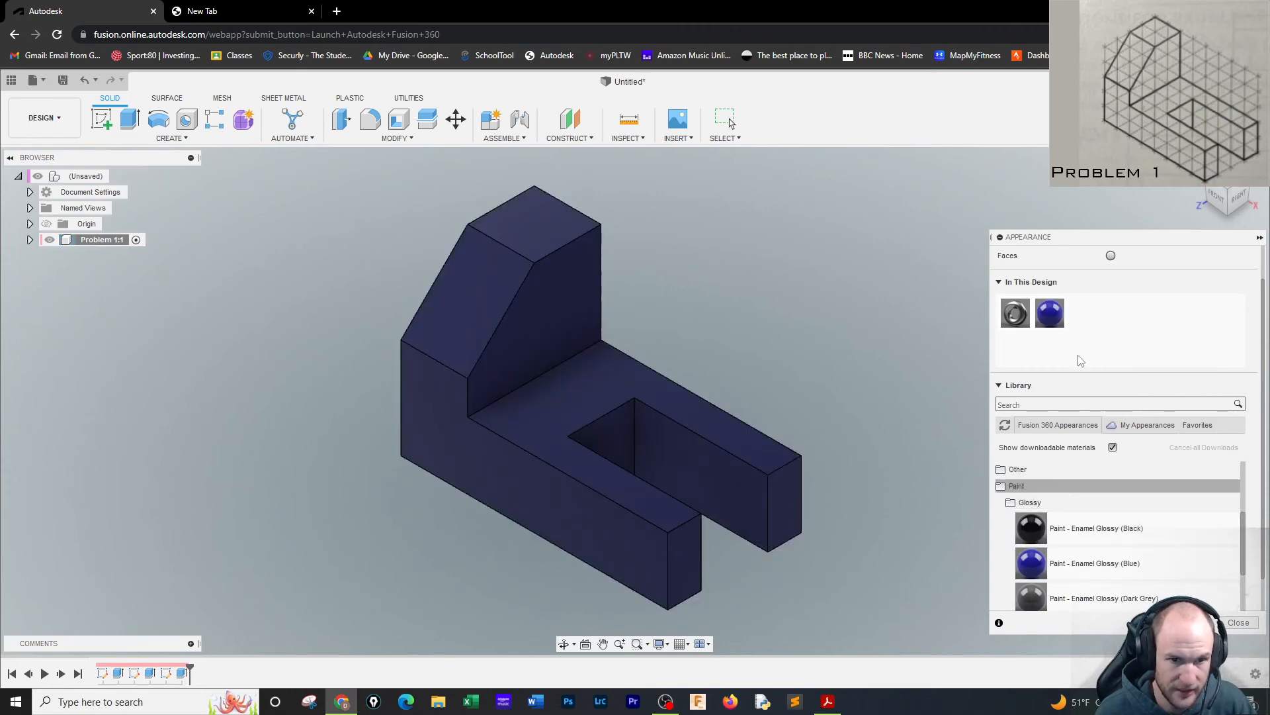
# Step: Edit the applied blue enamel paint to a brighter, saturated blue of about RGB 6, 35, 255 and collapse the appearance settings
pyautogui.rightClick(1061, 319)
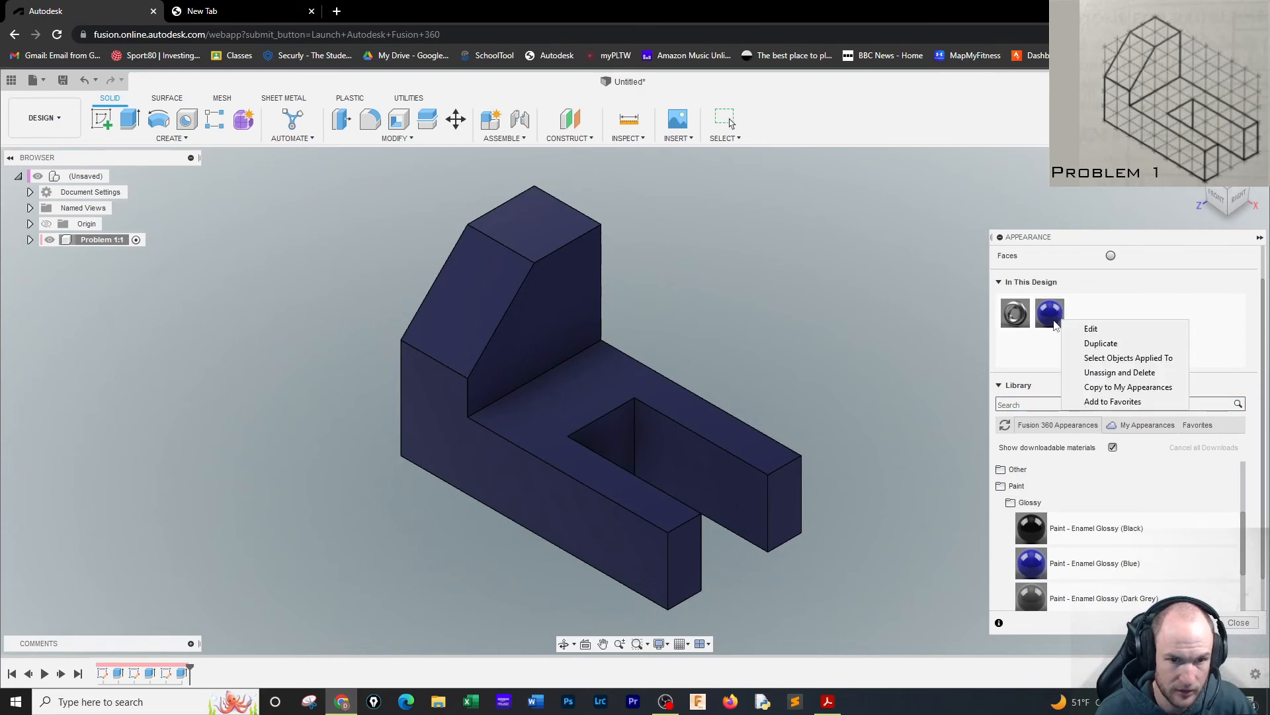
pyautogui.click(1091, 329)
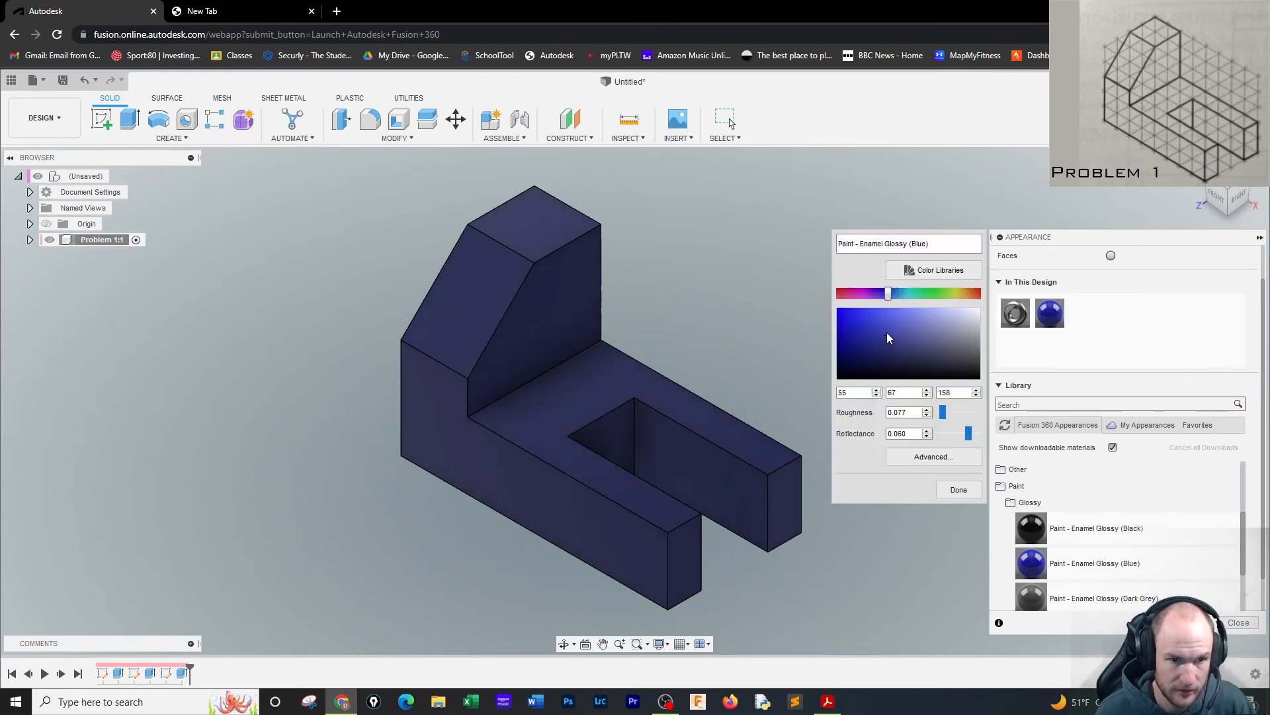
pyautogui.moveTo(888, 337); pyautogui.dragTo(838, 309)
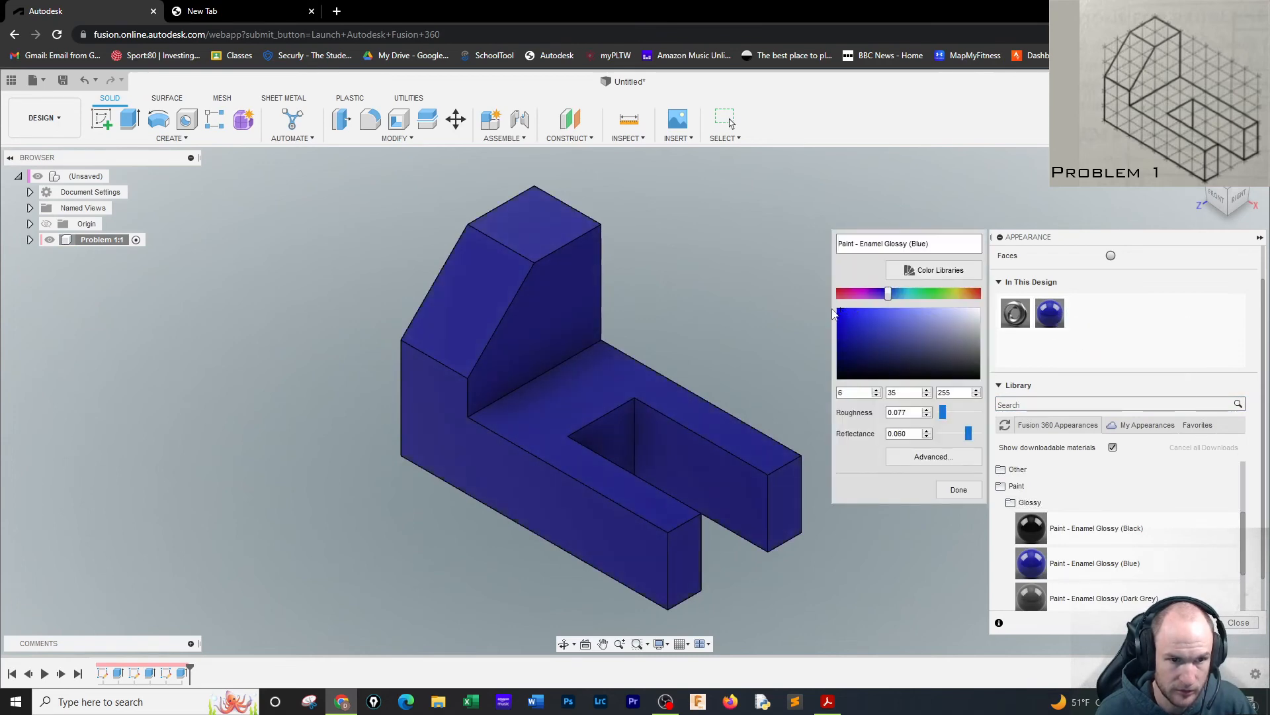
pyautogui.click(958, 490)
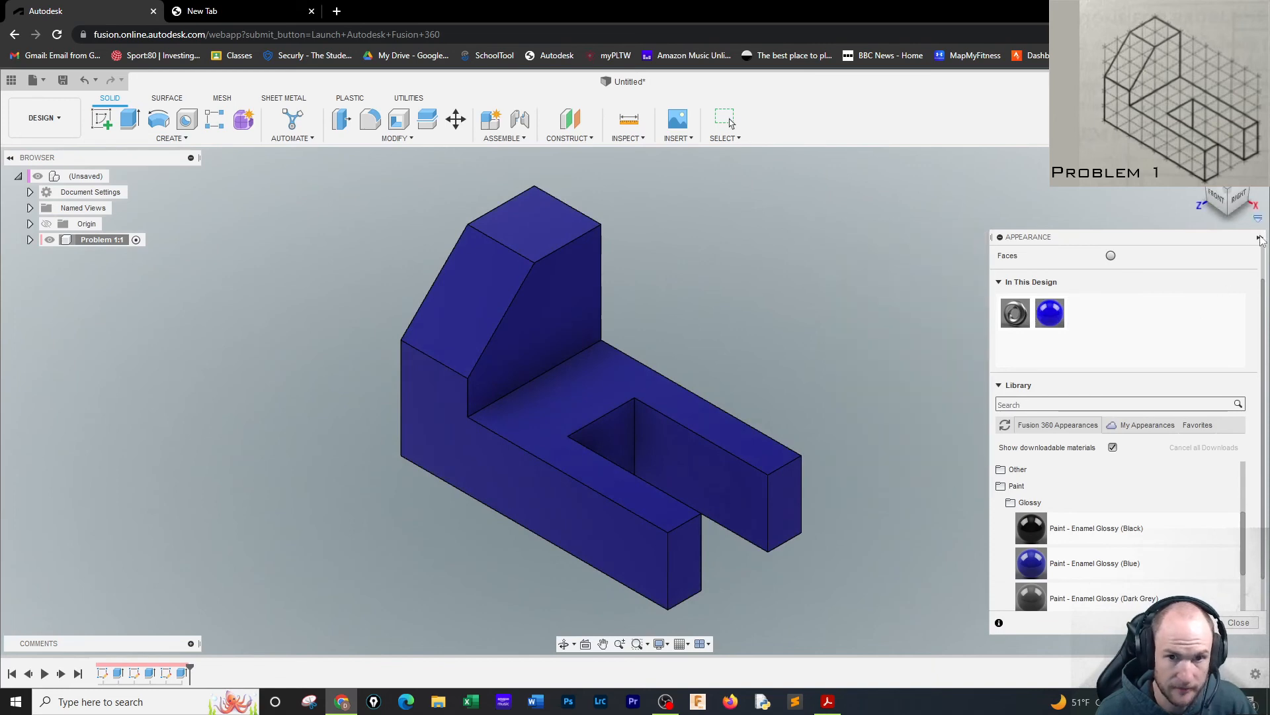
pyautogui.click(1261, 239)
pyautogui.scroll(-1, 704, 372)
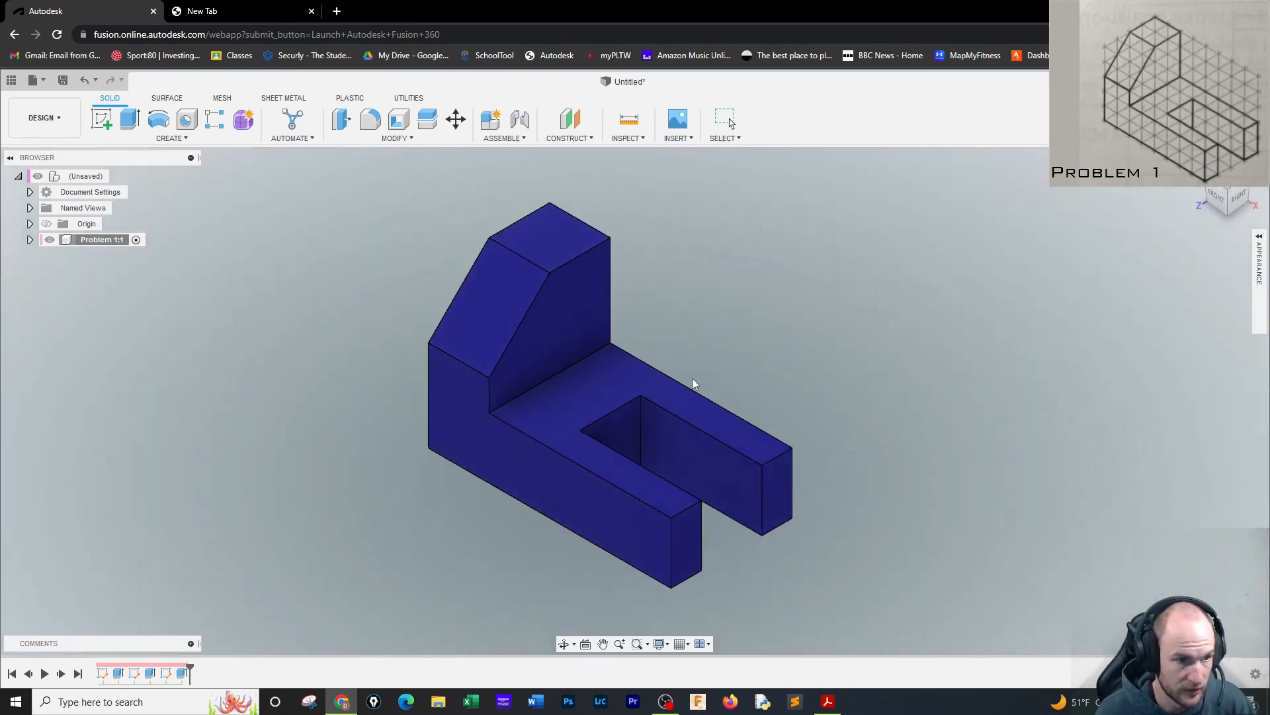
# Step: Save the design as CAD PROBLEMS 1-6 in the Middle School project
pyautogui.click(58, 181)
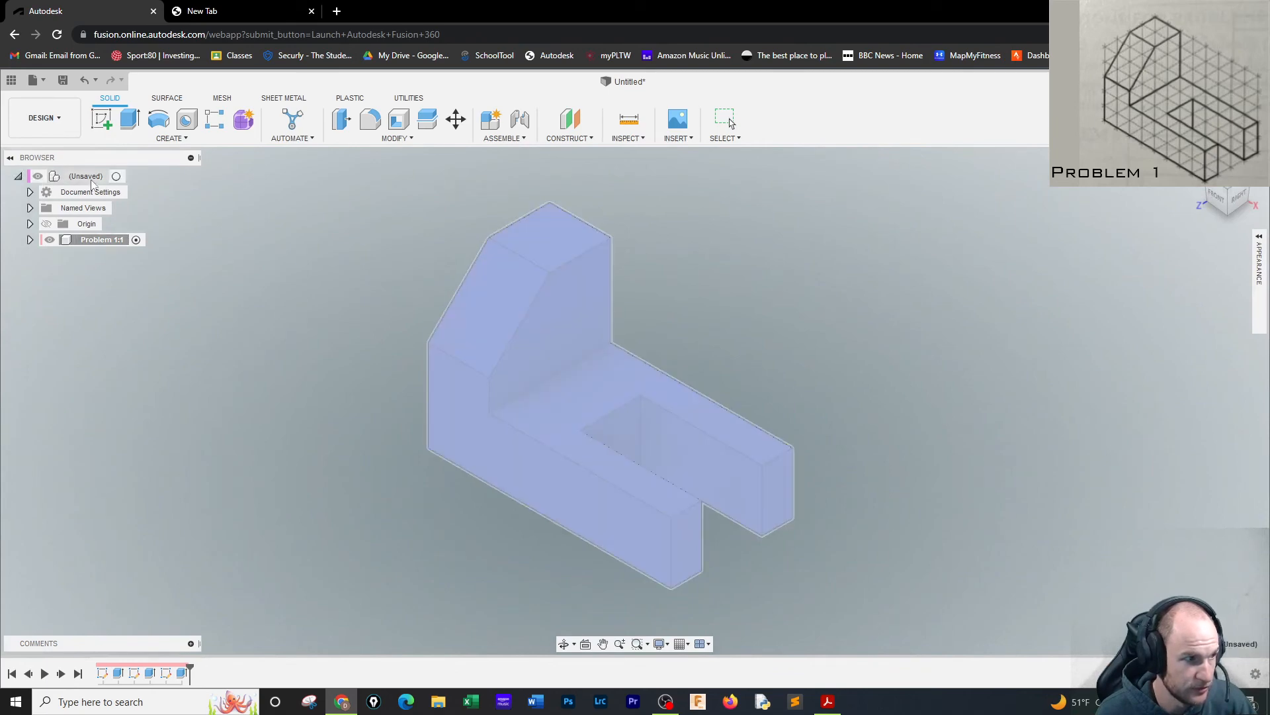
pyautogui.click(244, 205)
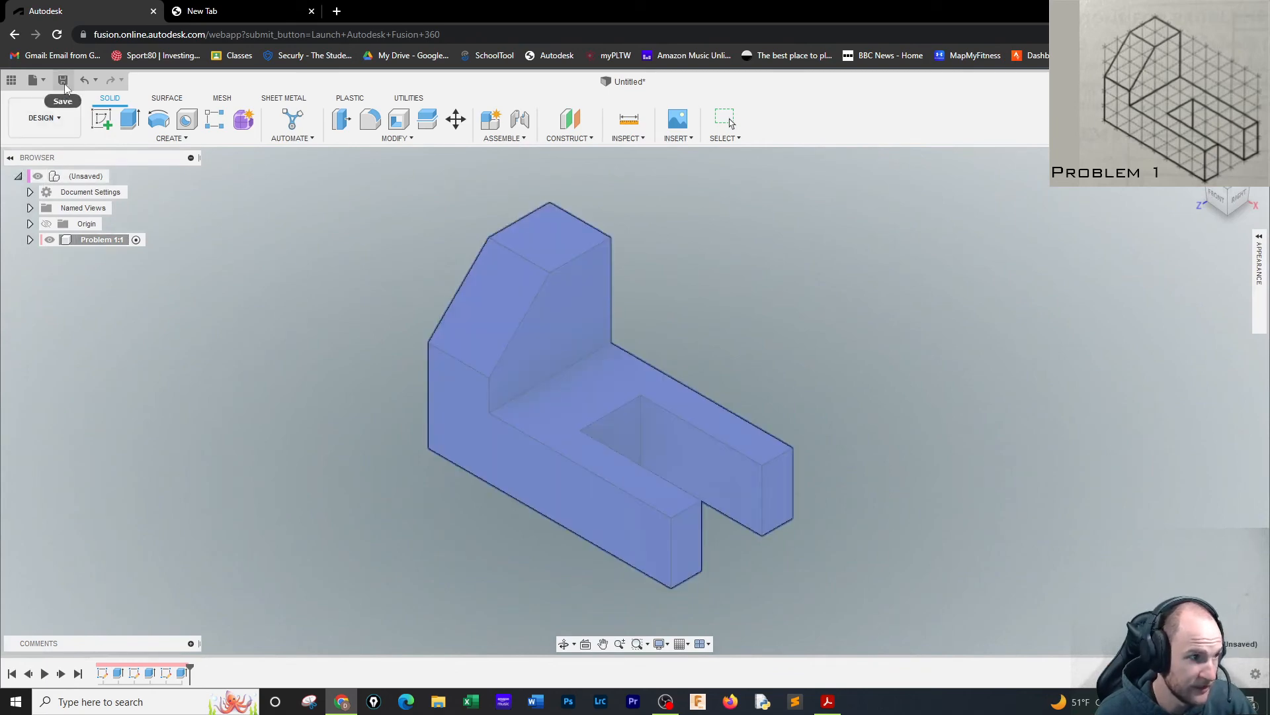
pyautogui.hotkey('ctrl', 's')
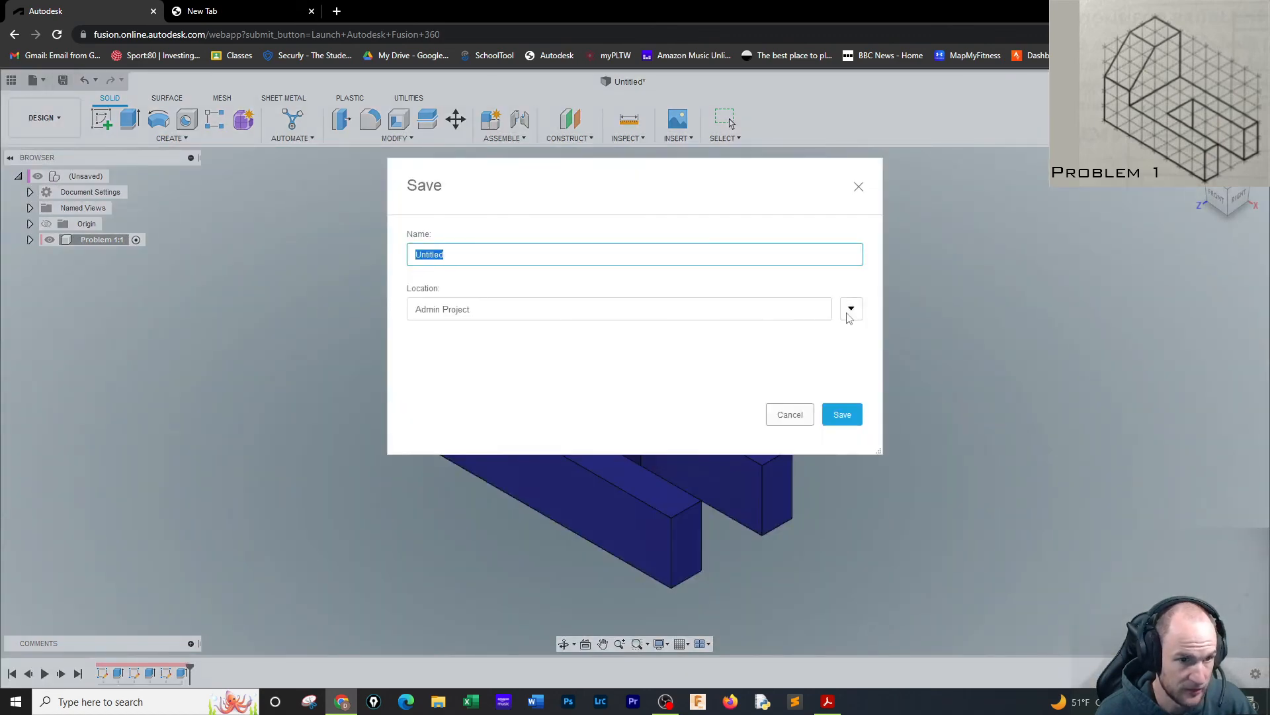
pyautogui.click(849, 314)
pyautogui.click(450, 522)
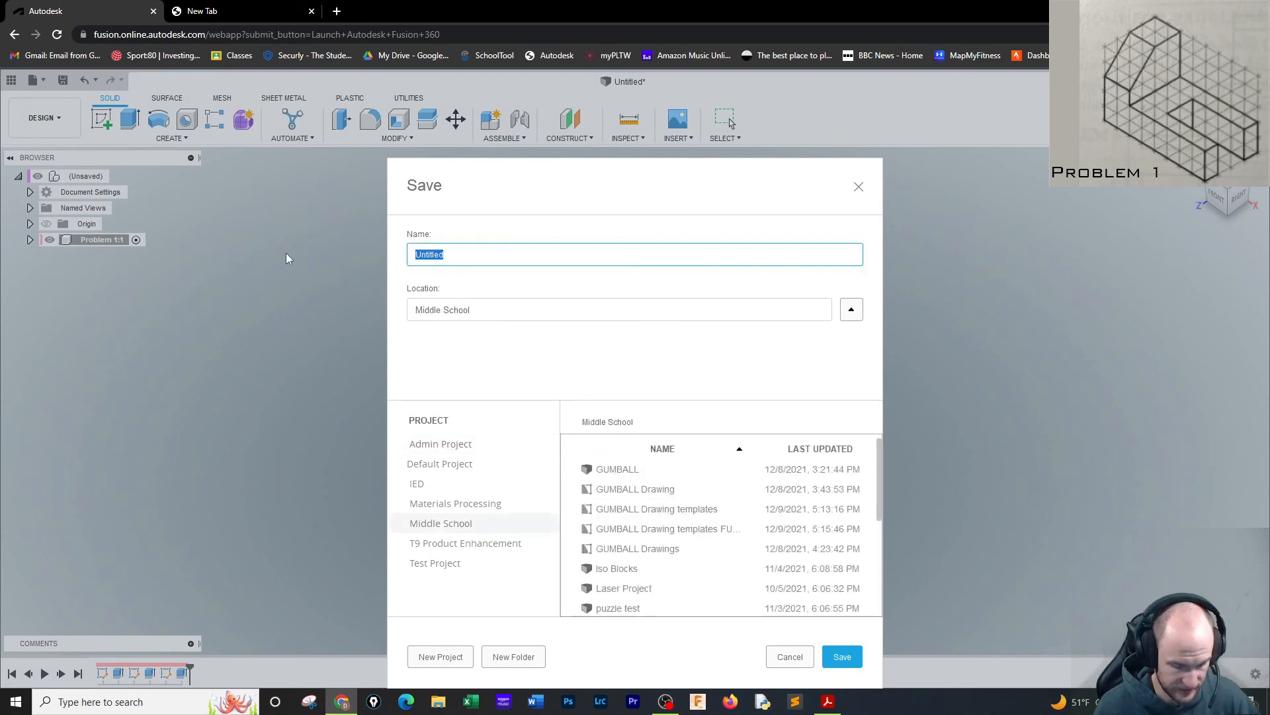
pyautogui.write('CAD P')
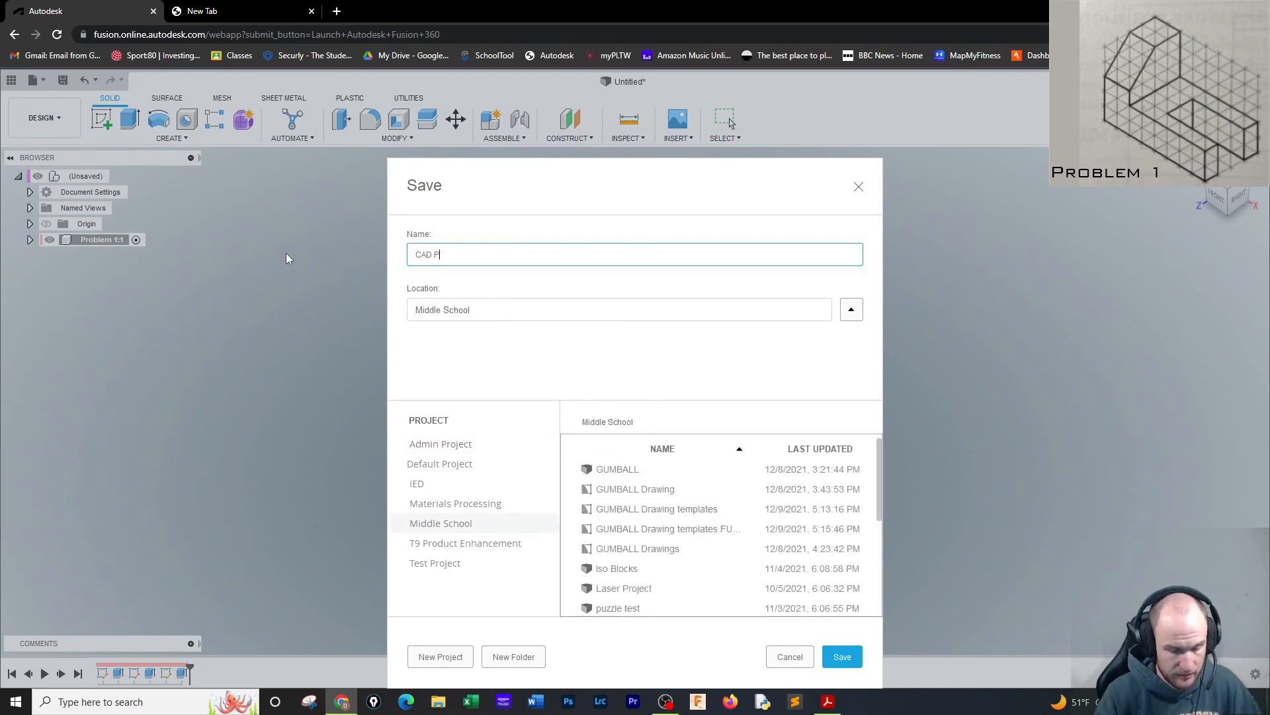
pyautogui.write('ROBLEMS ')
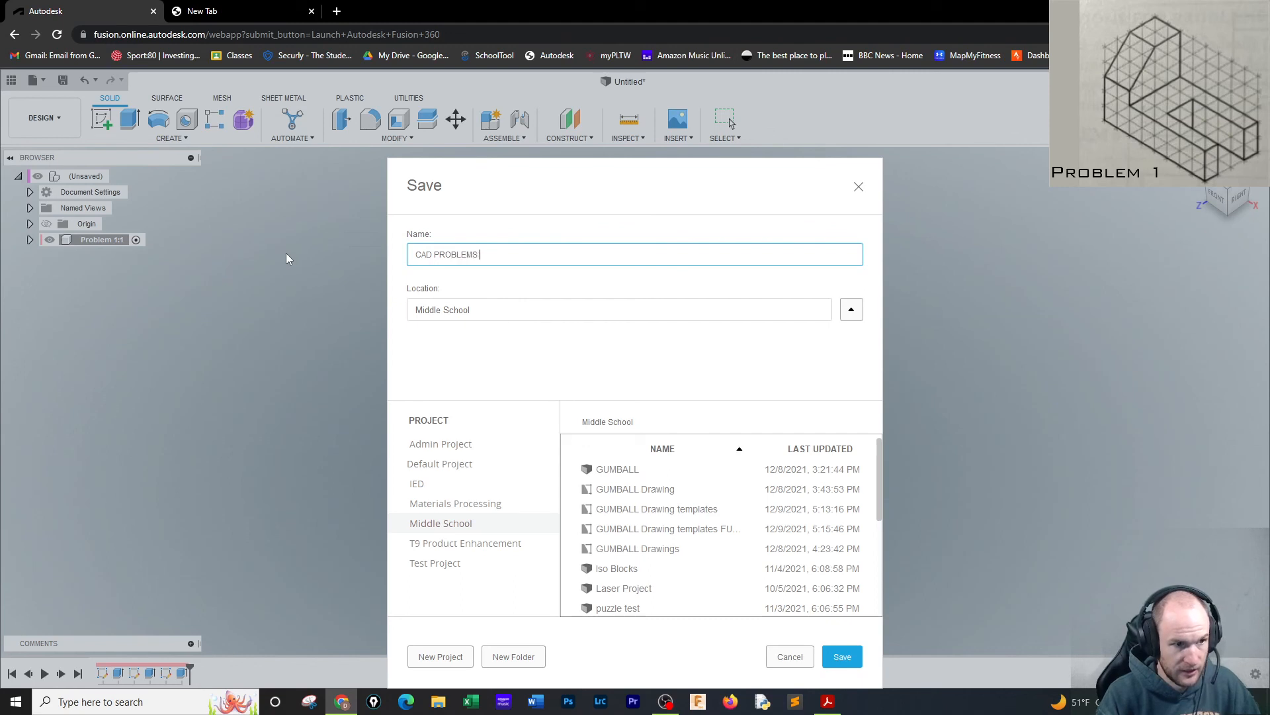
pyautogui.write('1-6')
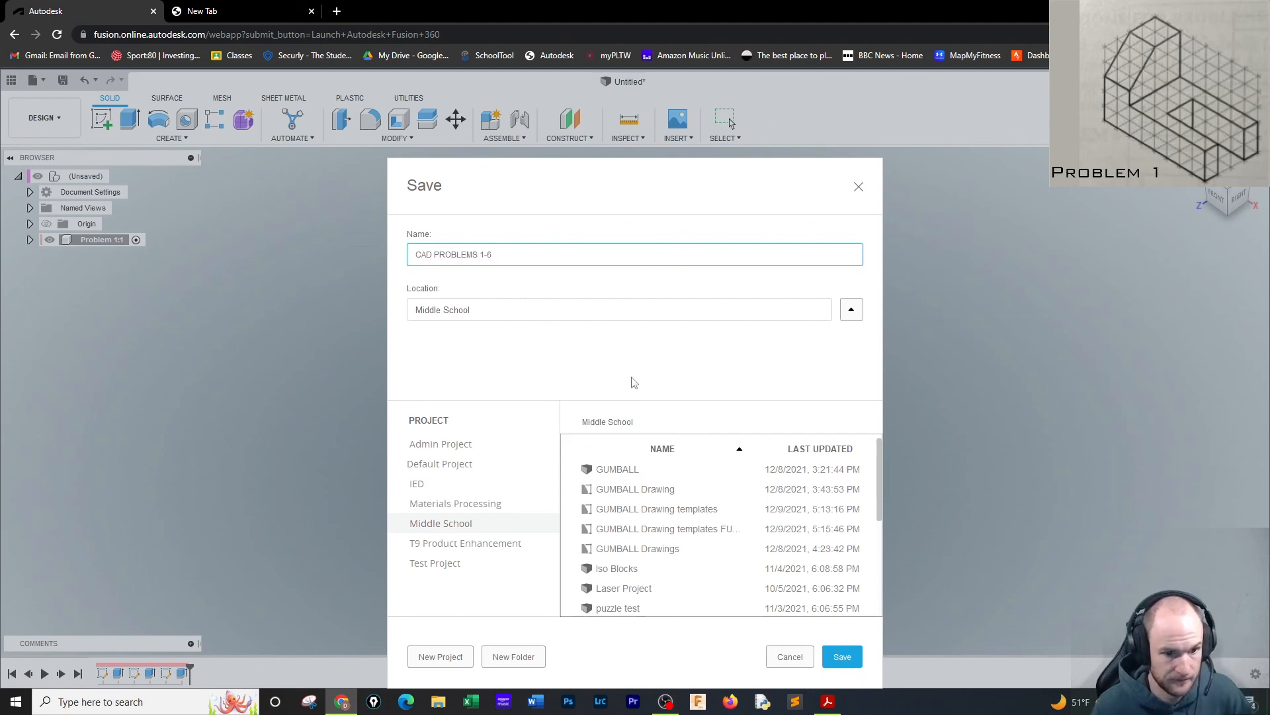
pyautogui.click(835, 658)
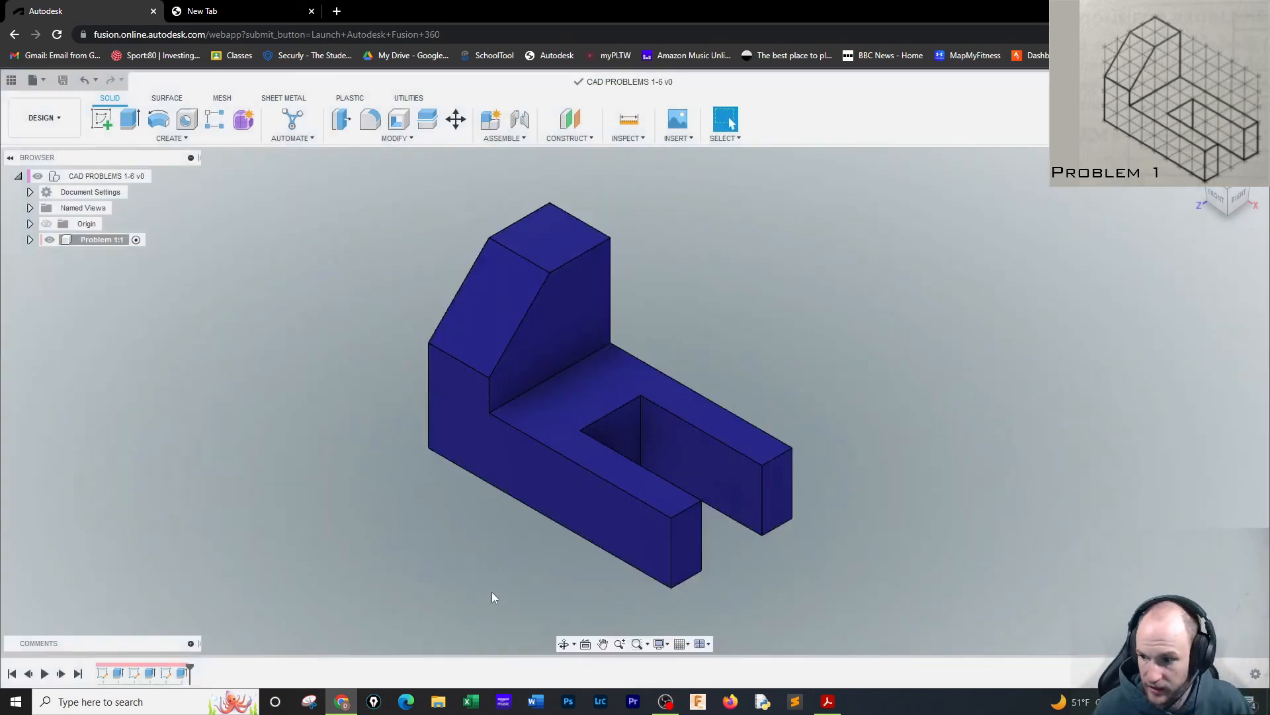